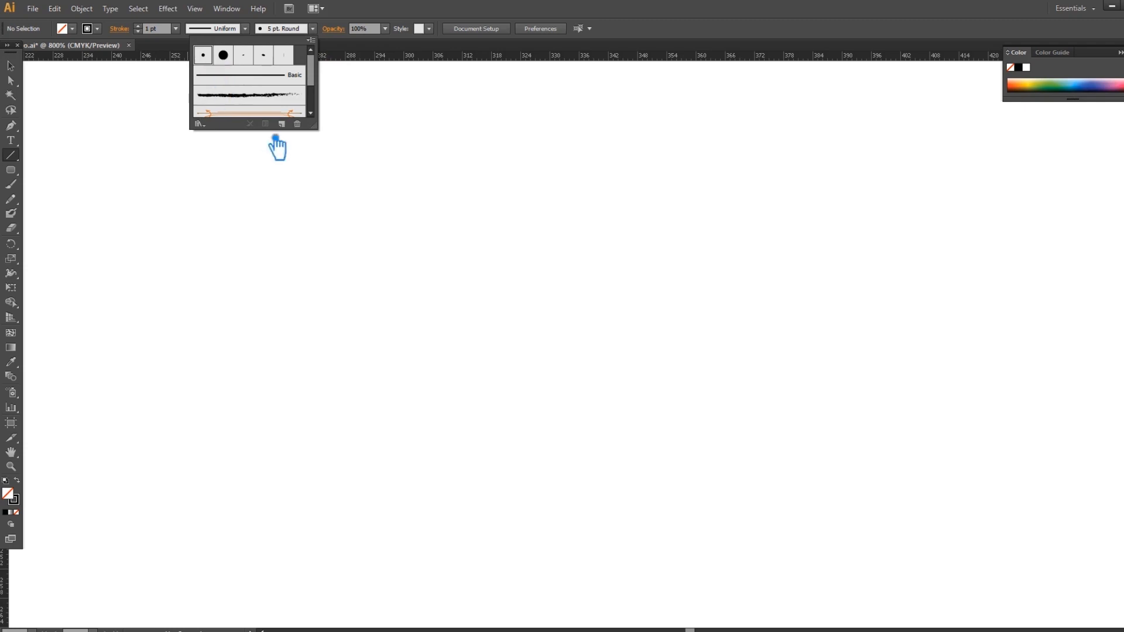
# - Draw a horizontal line about 87 px long and apply the 5 pt. Round brush to it
pyautogui.moveTo(207, 242)
pyautogui.mouseDown()
pyautogui.moveTo(489, 288)
pyautogui.moveTo(640, 288)
pyautogui.mouseUp()
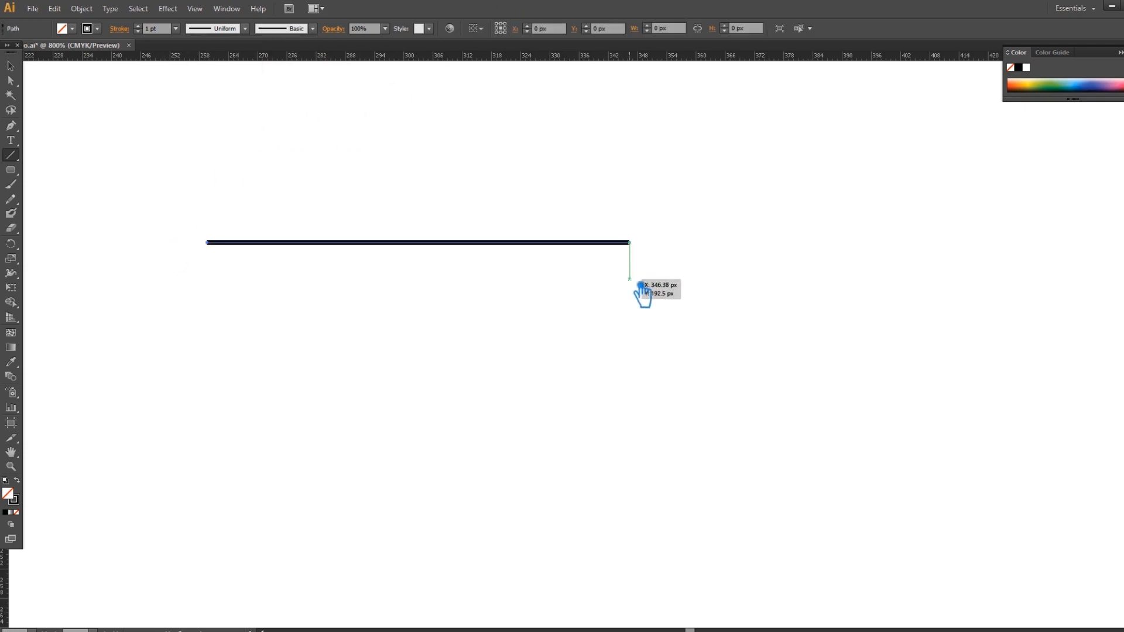
pyautogui.click(12, 66)
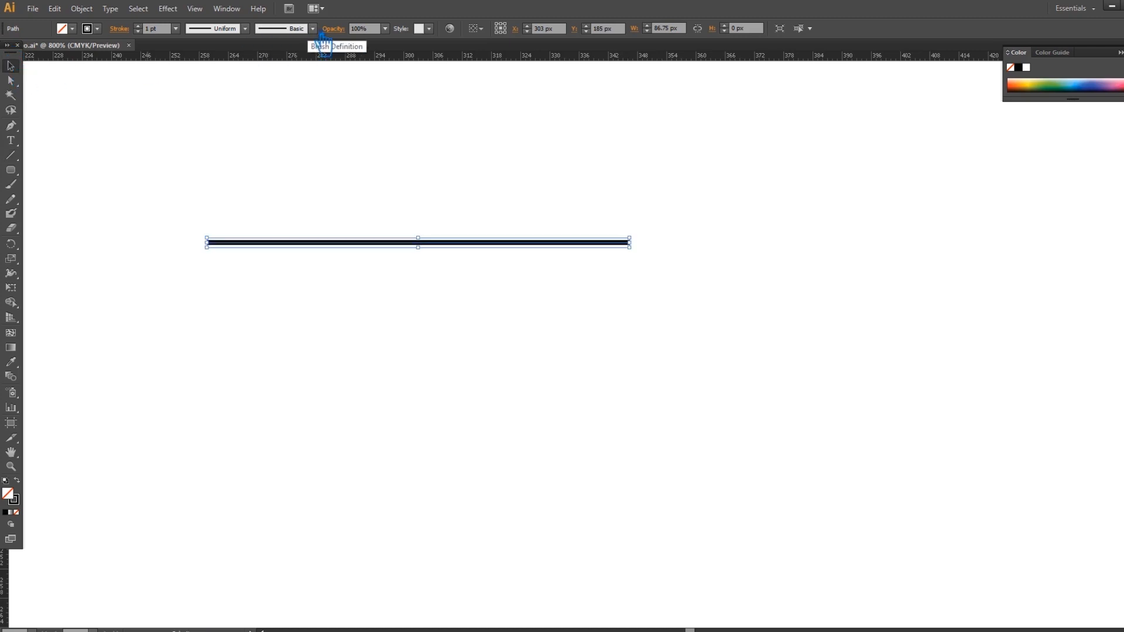
pyautogui.click(313, 28)
pyautogui.click(224, 56)
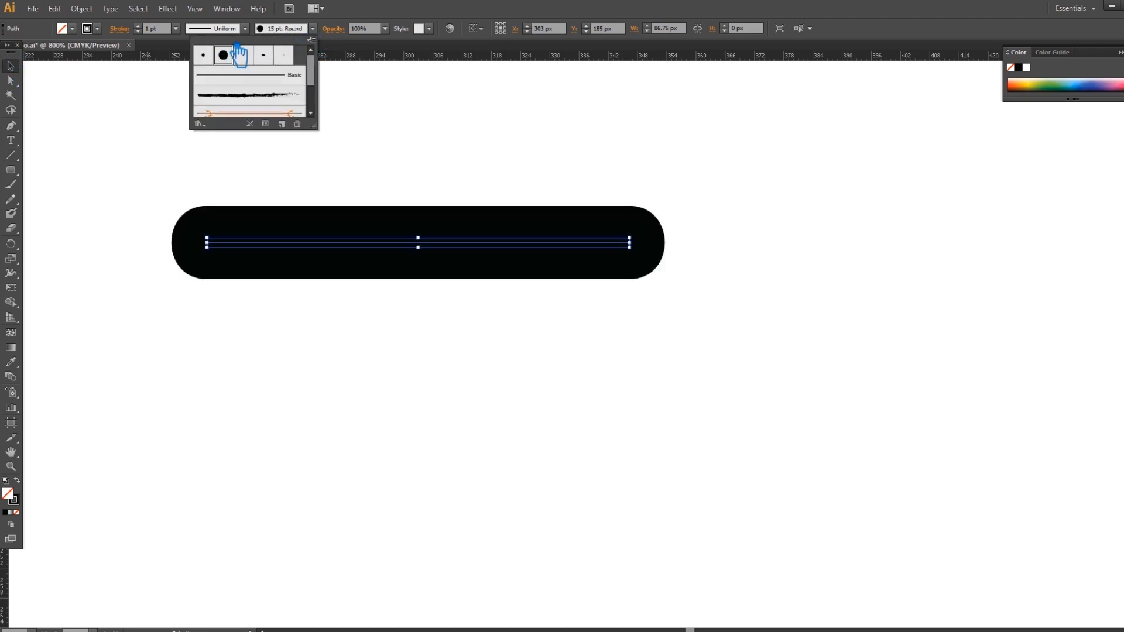
pyautogui.click(209, 57)
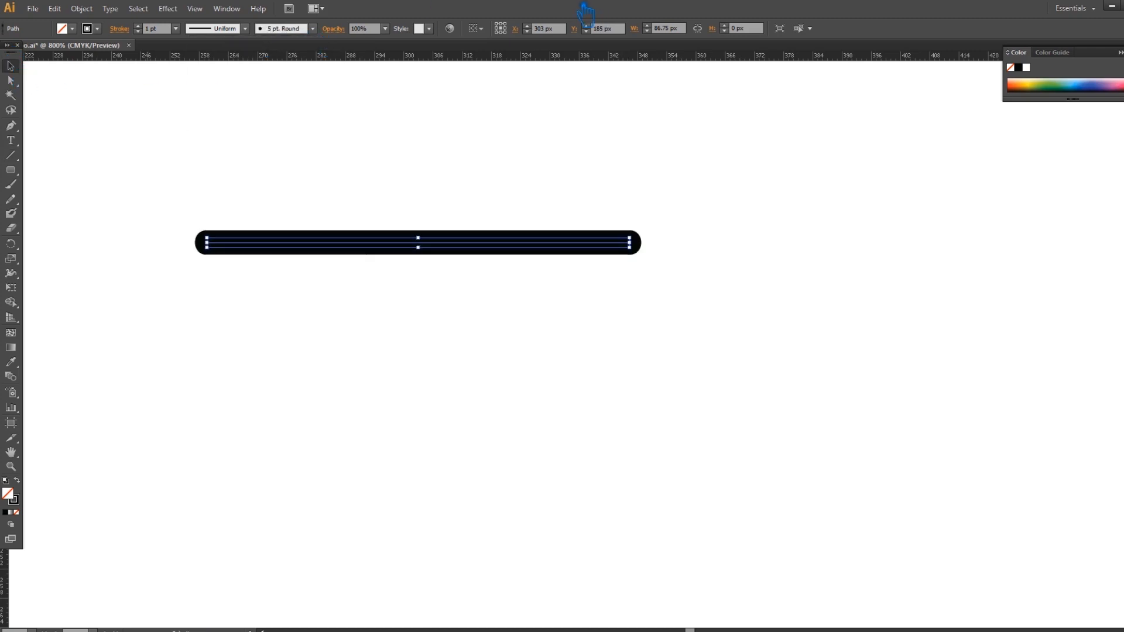
pyautogui.click(577, 167)
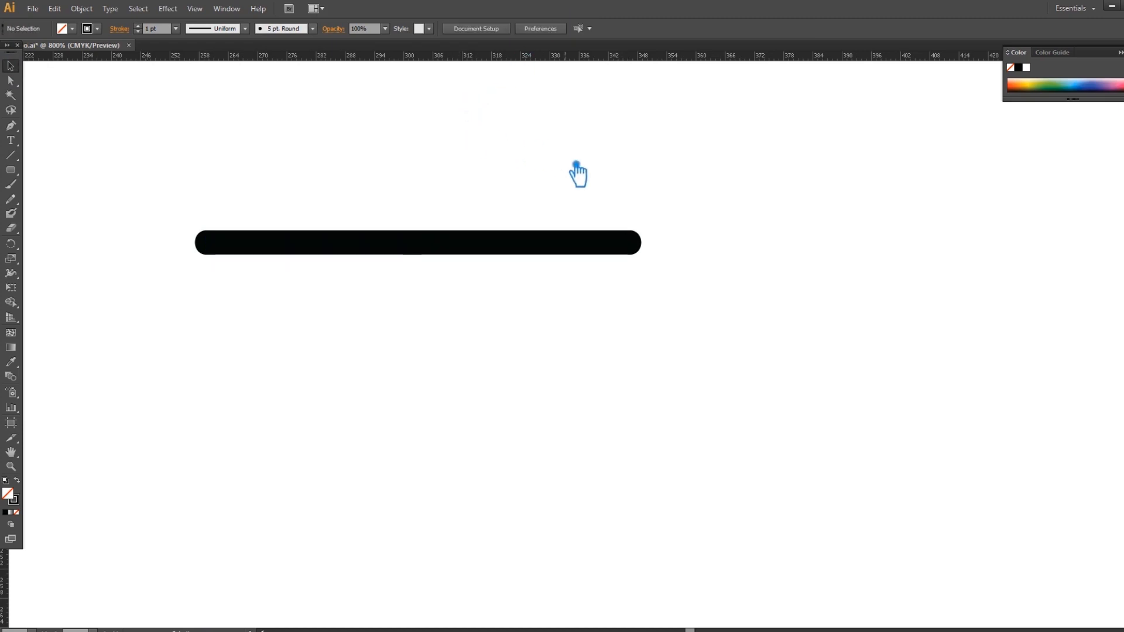
# - Copy the bar diagonally, about 8 px right and 9 px down, and repeat the copy twice to make four staggered bars
pyautogui.moveTo(559, 248)
pyautogui.mouseDown()
pyautogui.moveTo(563, 280)
pyautogui.moveTo(602, 295)
pyautogui.mouseUp()
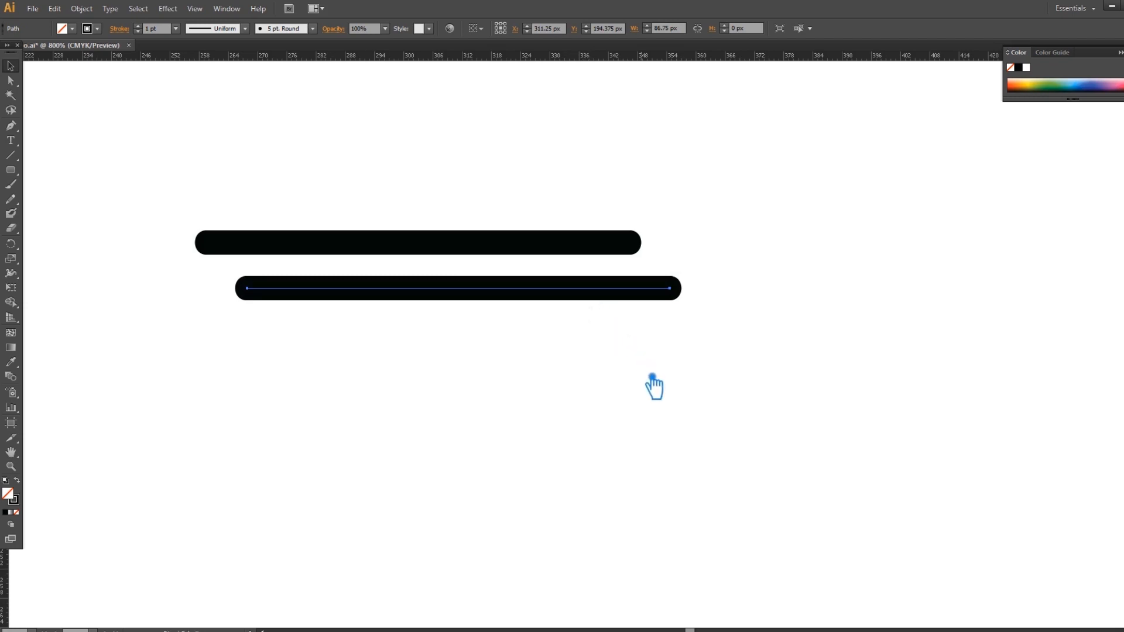
pyautogui.hotkey('ctrl', 'd')
pyautogui.hotkey('ctrl', 'd')
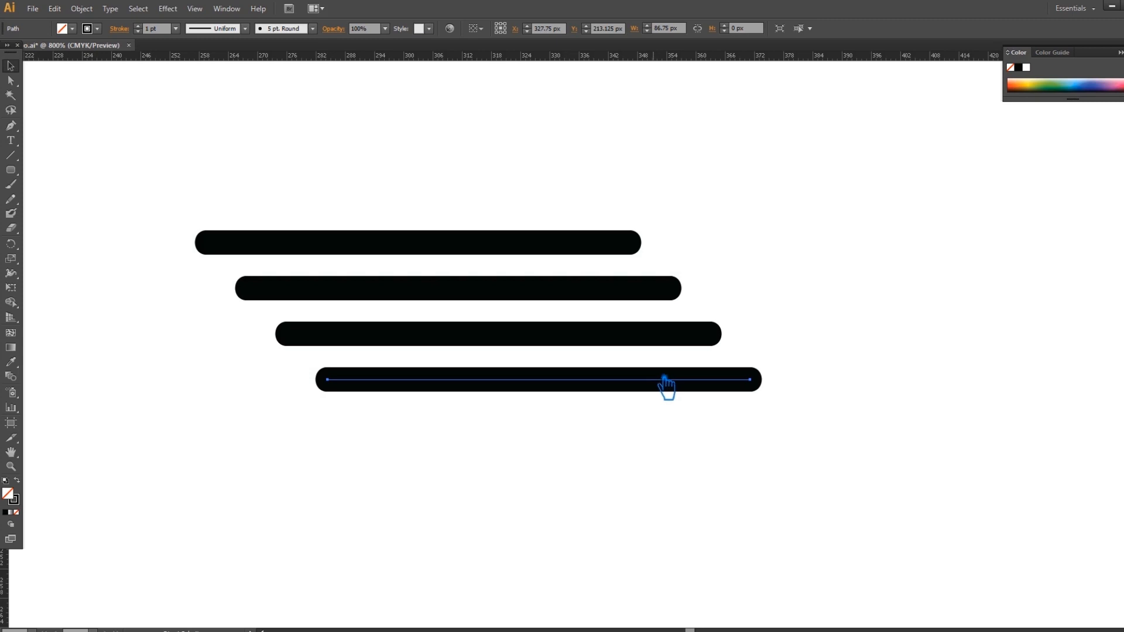
# - Group the four staggered bars
pyautogui.click(666, 380)
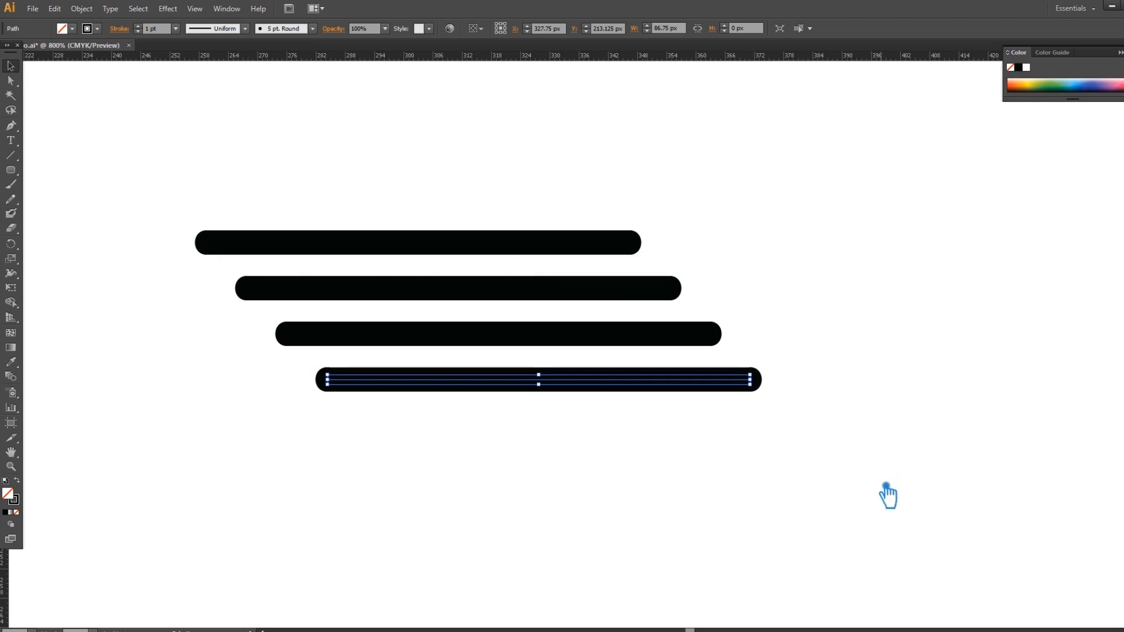
pyautogui.moveTo(852, 477); pyautogui.dragTo(104, 148)
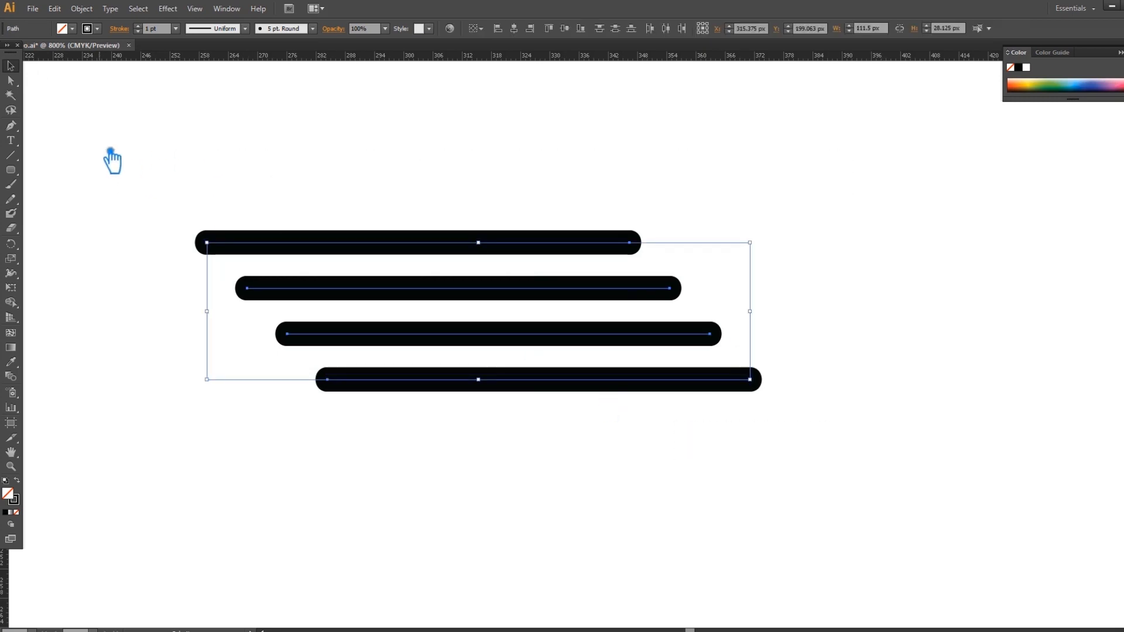
pyautogui.hotkey('ctrl', 'g')
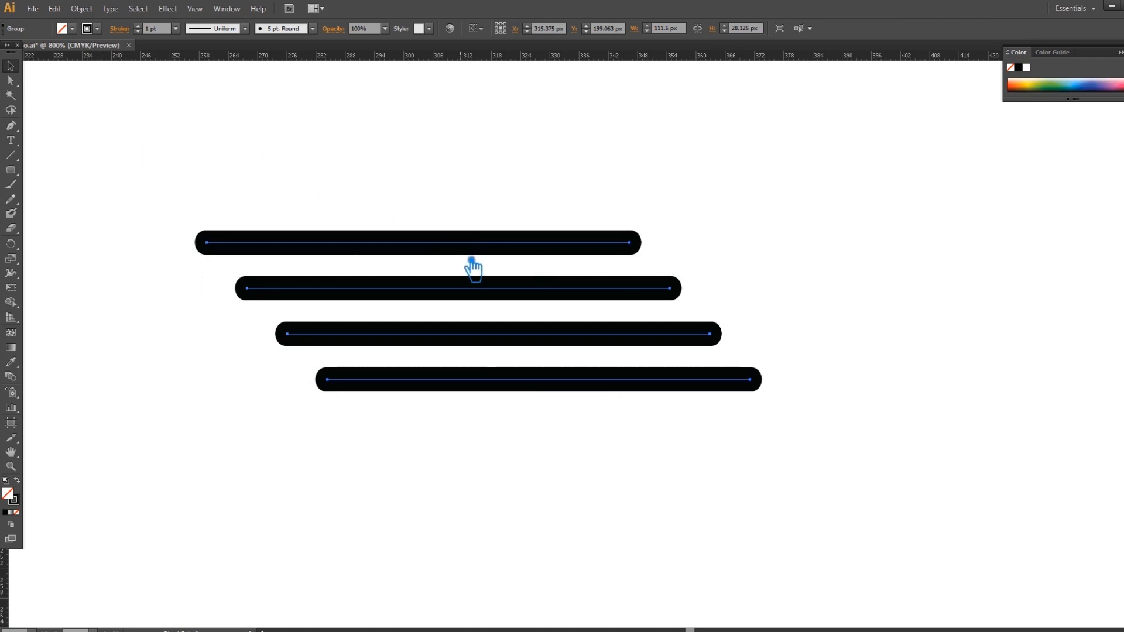
# - Reflect a copy of the group, pasted in front, across the vertical axis and move it straight down below the original
pyautogui.rightClick(494, 332)
pyautogui.moveTo(574, 440)
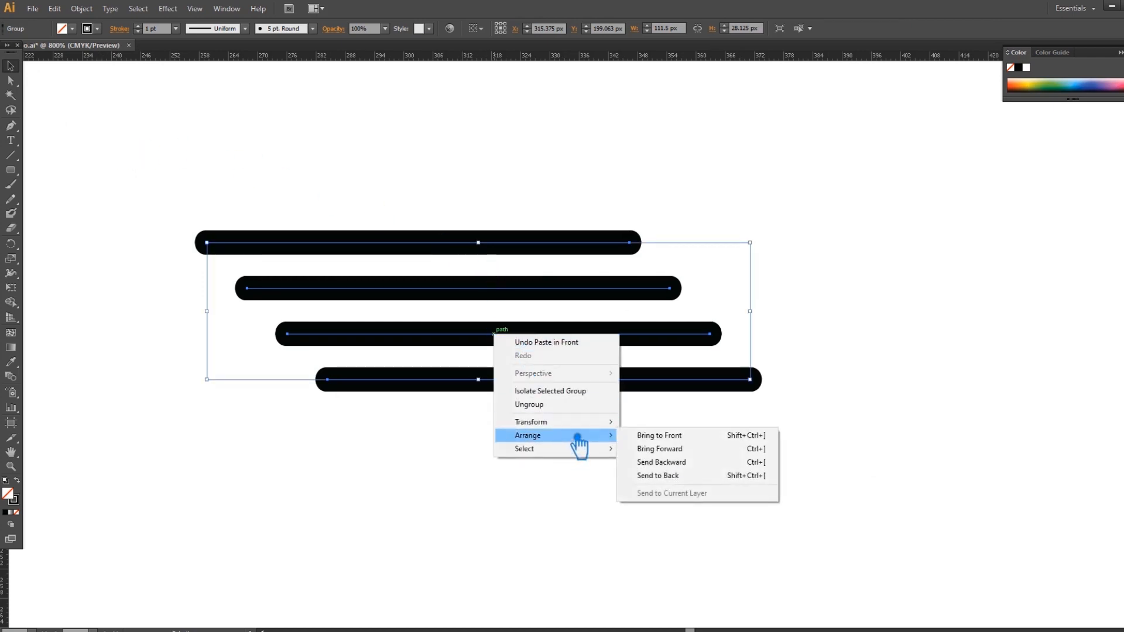
pyautogui.click(691, 467)
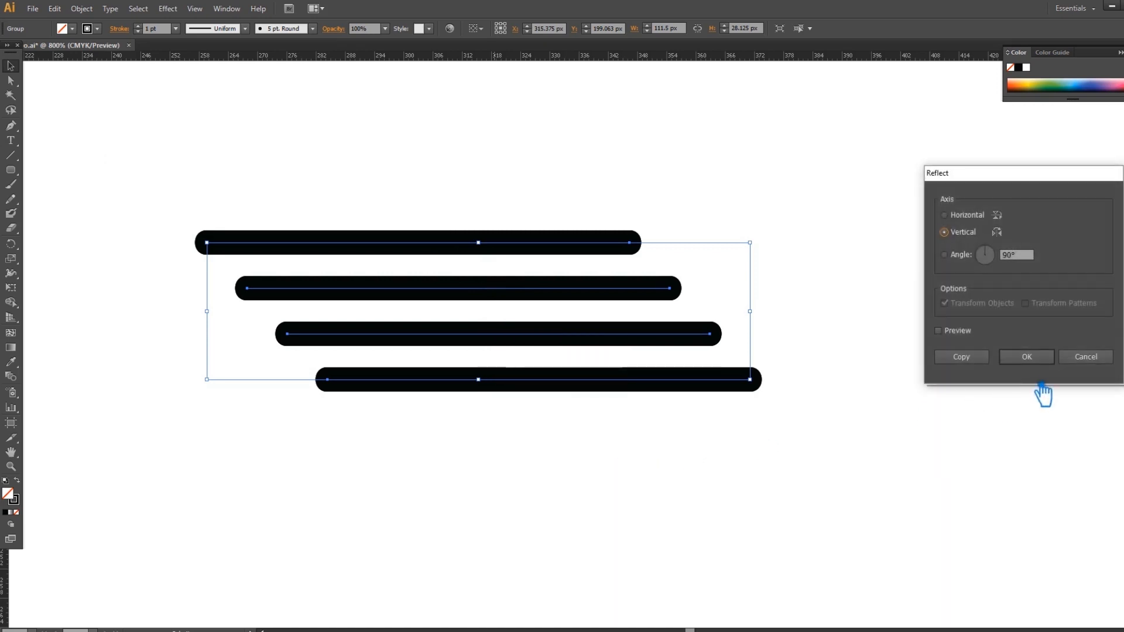
pyautogui.click(1036, 358)
pyautogui.click(610, 476)
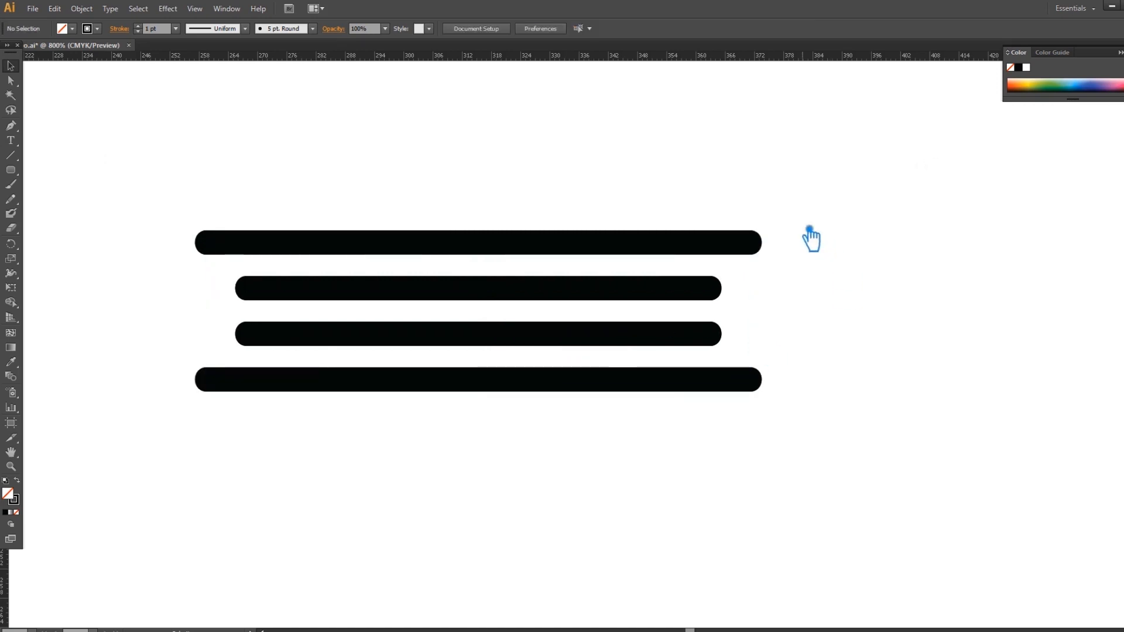
pyautogui.moveTo(750, 251); pyautogui.dragTo(750, 444)
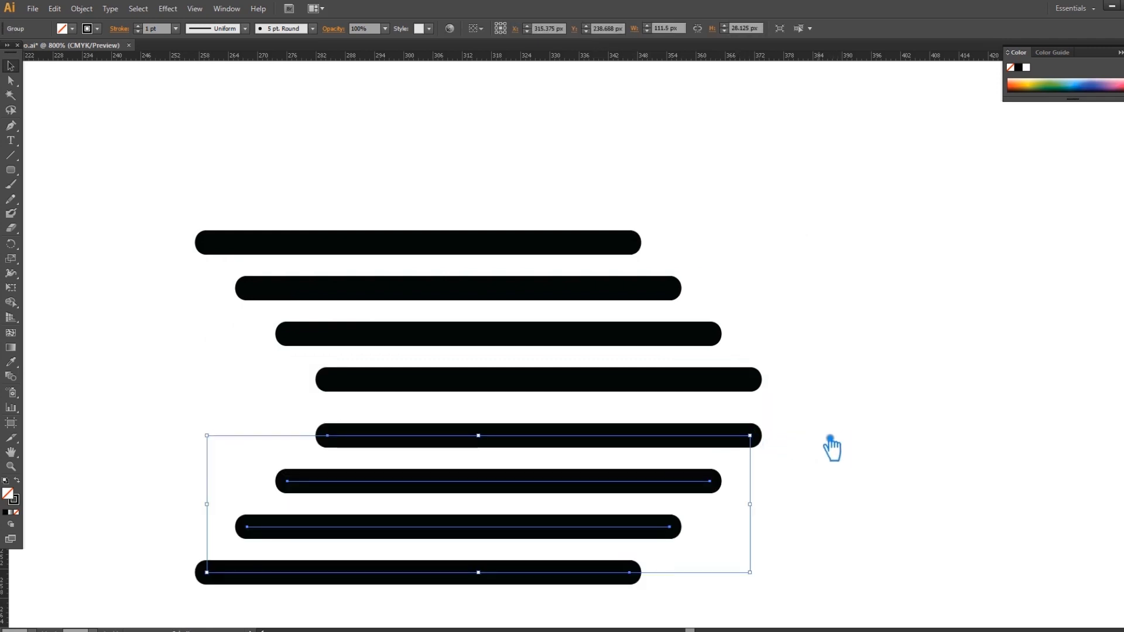
pyautogui.moveTo(827, 464); pyautogui.dragTo(835, 413)
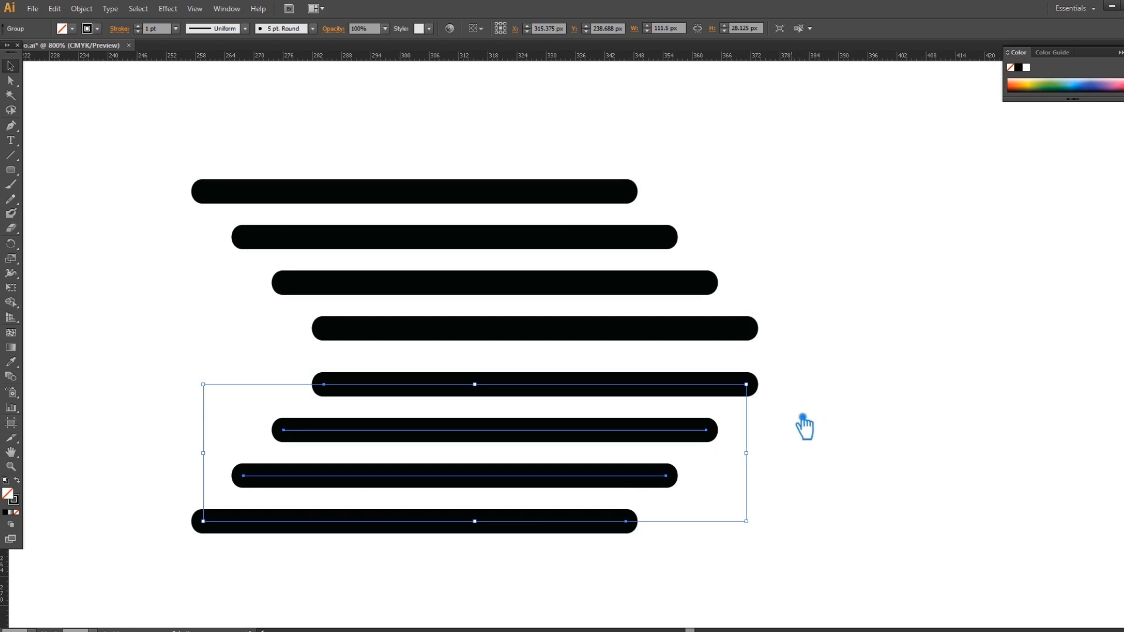
# - Nudge the lower group of bars down 5 px
pyautogui.click(630, 408)
pyautogui.click(632, 394)
pyautogui.press('Down')
pyautogui.press('Down')
pyautogui.press('Down')
pyautogui.press('Down')
pyautogui.press('Down')
pyautogui.click(796, 394)
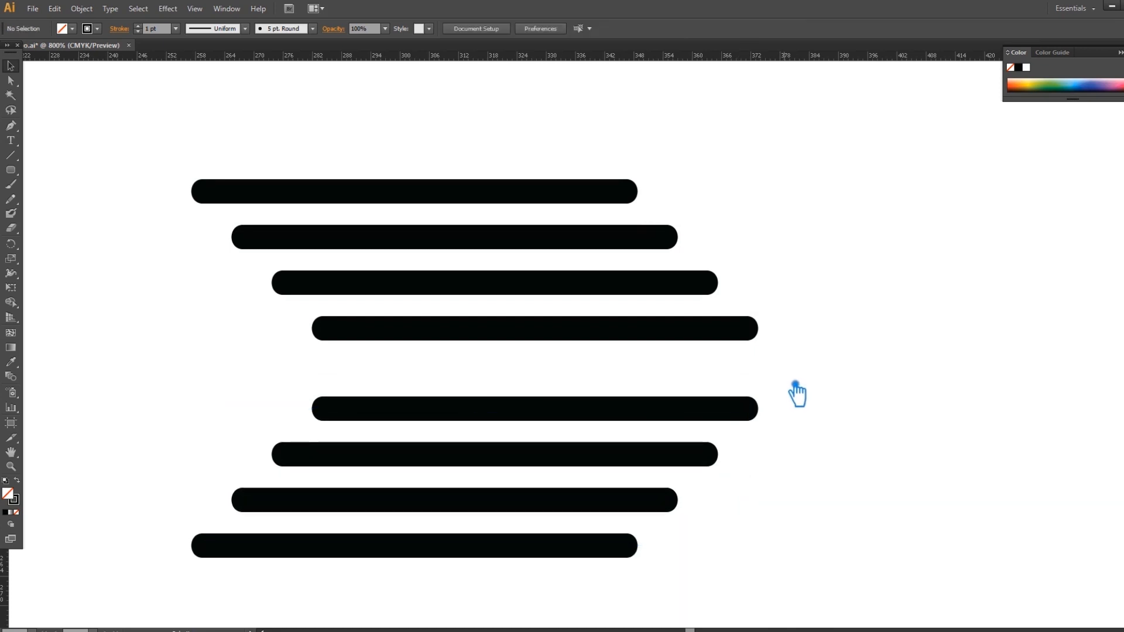
# - Nudge the lower group up until its top bar overlaps the bottom bar of the upper group
pyautogui.click(622, 420)
pyautogui.press('Up')
pyautogui.press('Up')
pyautogui.press('Up')
pyautogui.press('Up')
pyautogui.press('Up')
pyautogui.press('Up')
pyautogui.press('Up')
pyautogui.press('Up')
pyautogui.press('Up')
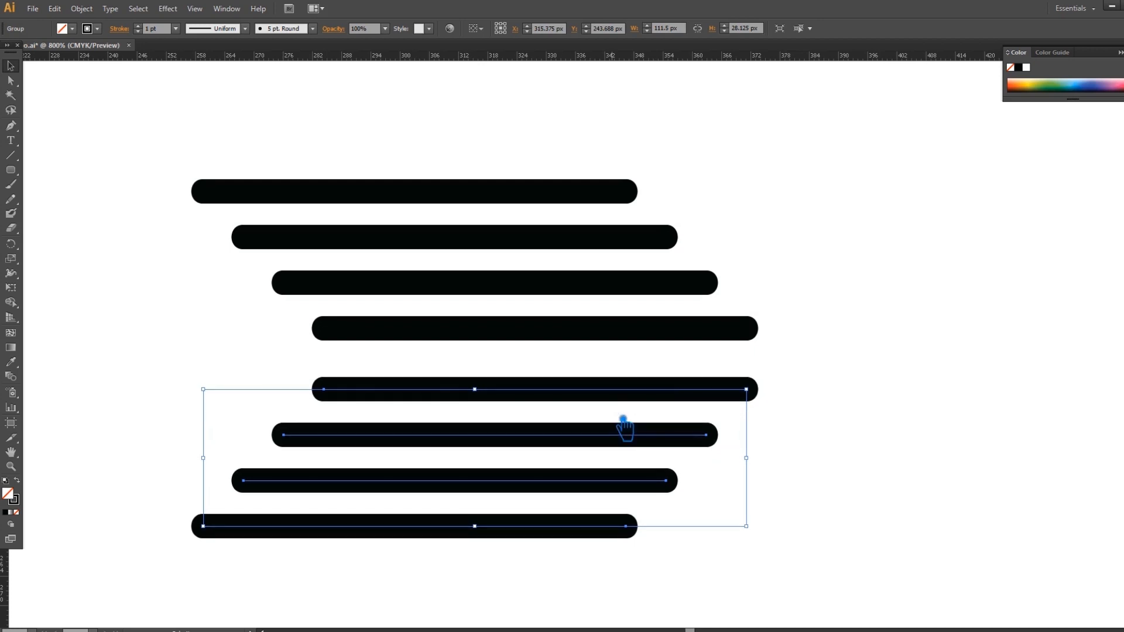
pyautogui.press('Up')
pyautogui.press('Up')
pyautogui.press('Up')
pyautogui.press('Up')
pyautogui.press('Up')
pyautogui.press('Up')
pyautogui.press('Up')
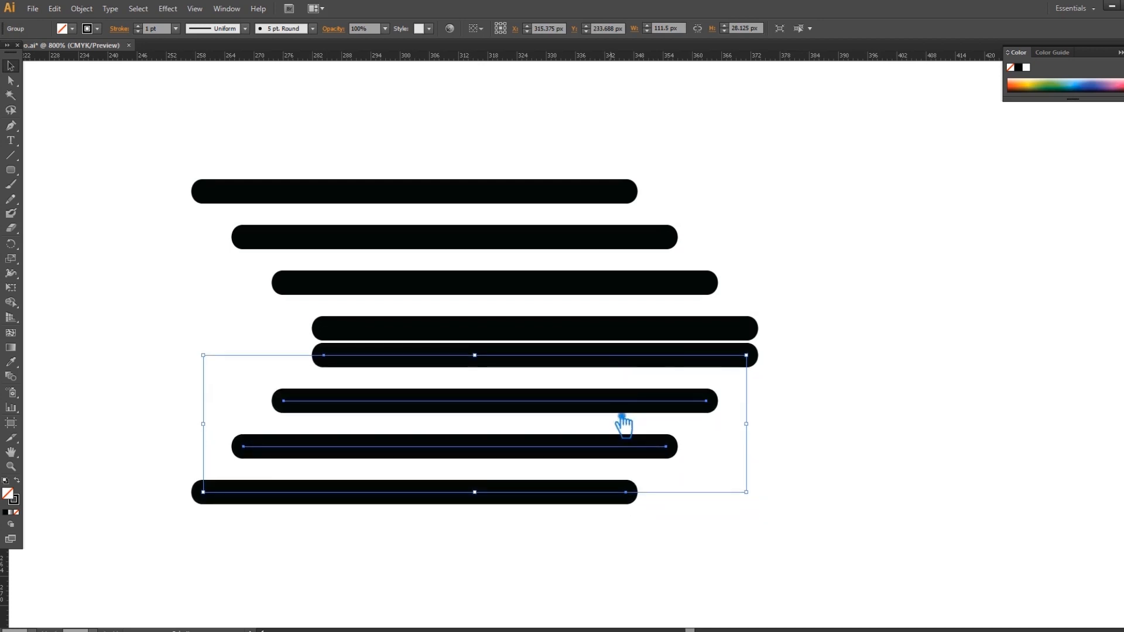
pyautogui.press('Up')
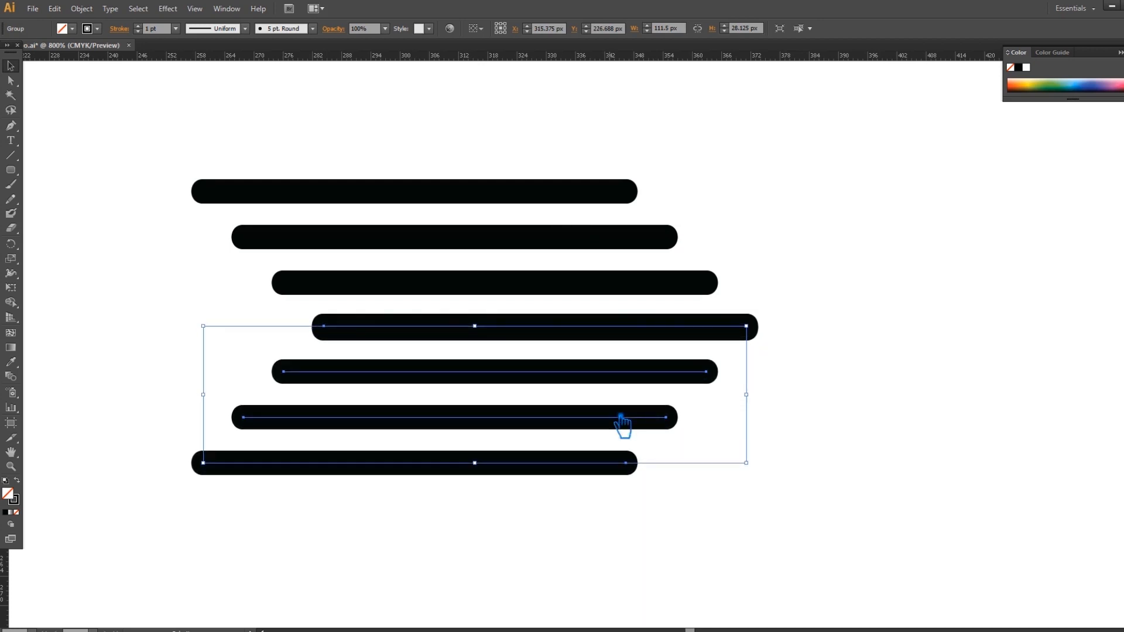
pyautogui.press('Down')
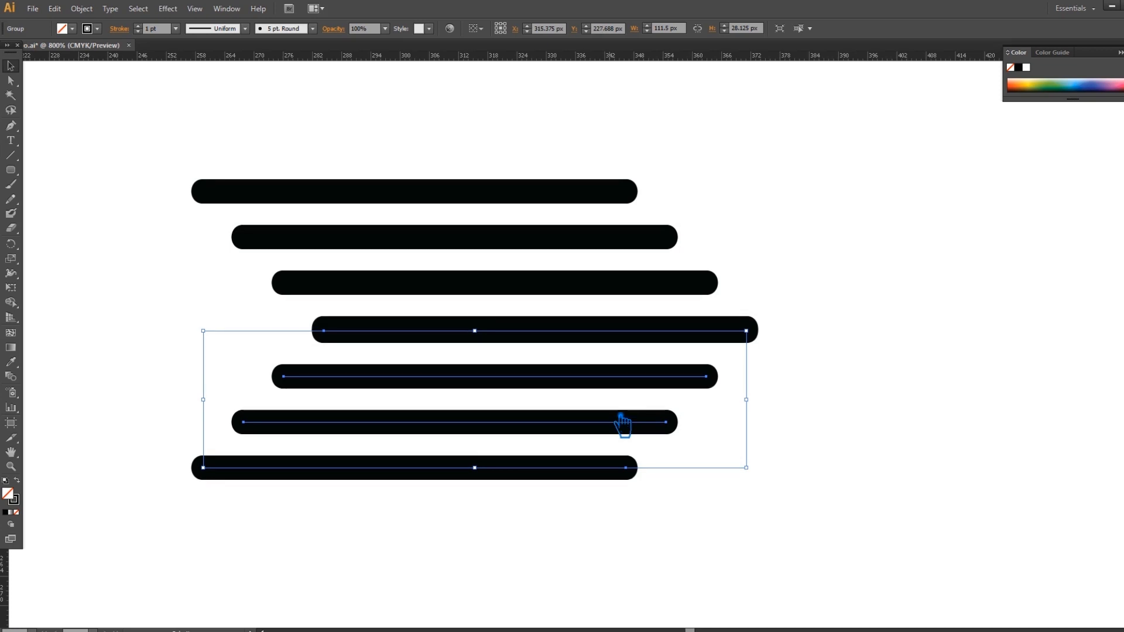
# - Ungroup the lower group and delete its top bar, which duplicates the longest-reaching middle bar
pyautogui.click(825, 414)
pyautogui.click(589, 339)
pyautogui.rightClick(579, 328)
pyautogui.click(642, 395)
pyautogui.click(815, 356)
pyautogui.click(736, 339)
pyautogui.press('Delete')
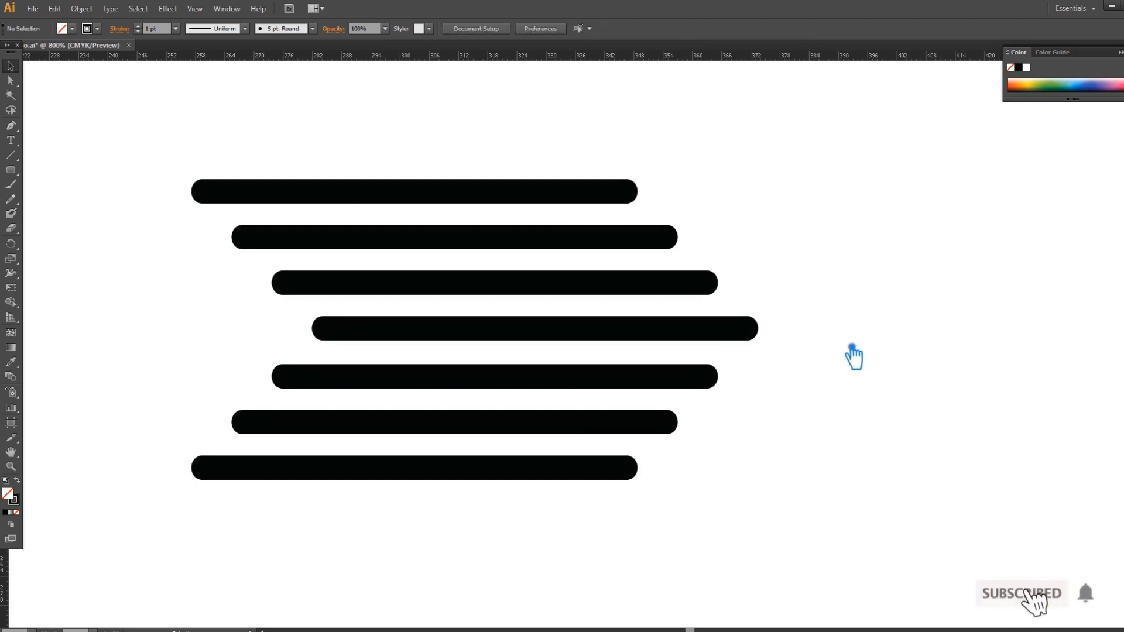
# - Nudge the three lower bars up 1 px toward the middle bar
pyautogui.moveTo(739, 500); pyautogui.dragTo(464, 379)
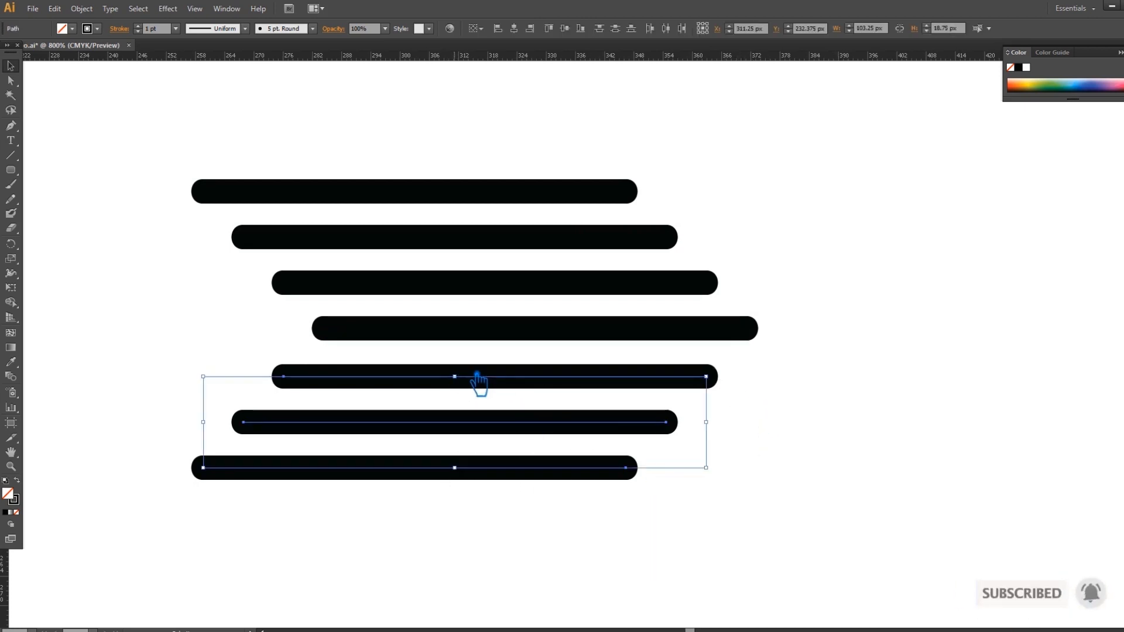
pyautogui.press('Up')
pyautogui.click(889, 419)
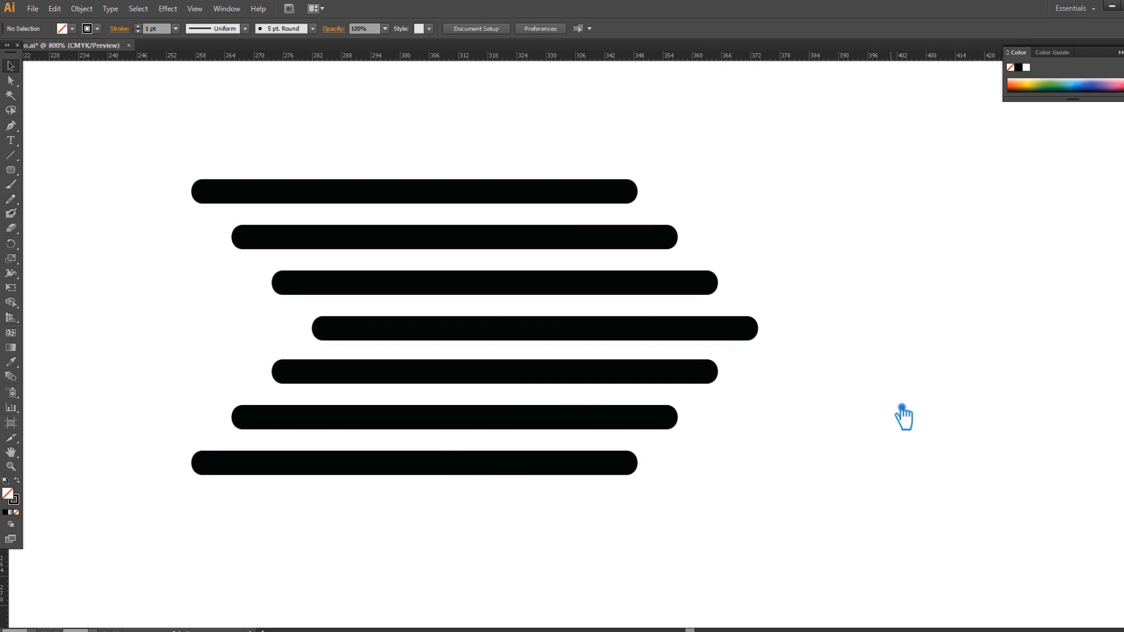
# - Try to distribute all the bars evenly along the vertical with the upper four still grouped, and undo it
pyautogui.moveTo(860, 507); pyautogui.dragTo(177, 140)
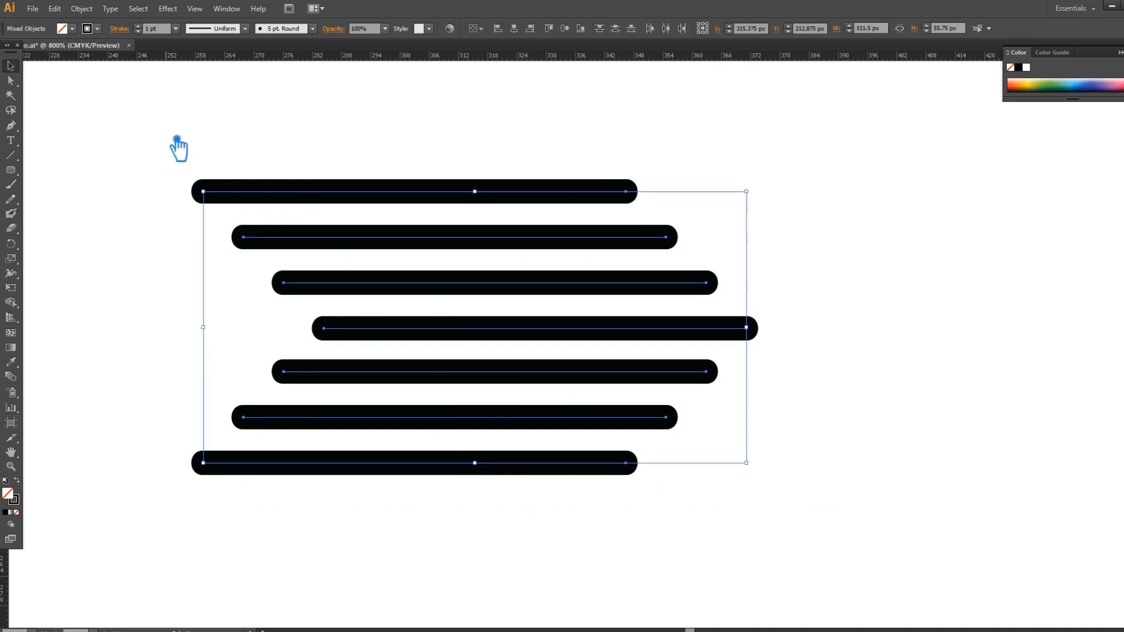
pyautogui.click(632, 29)
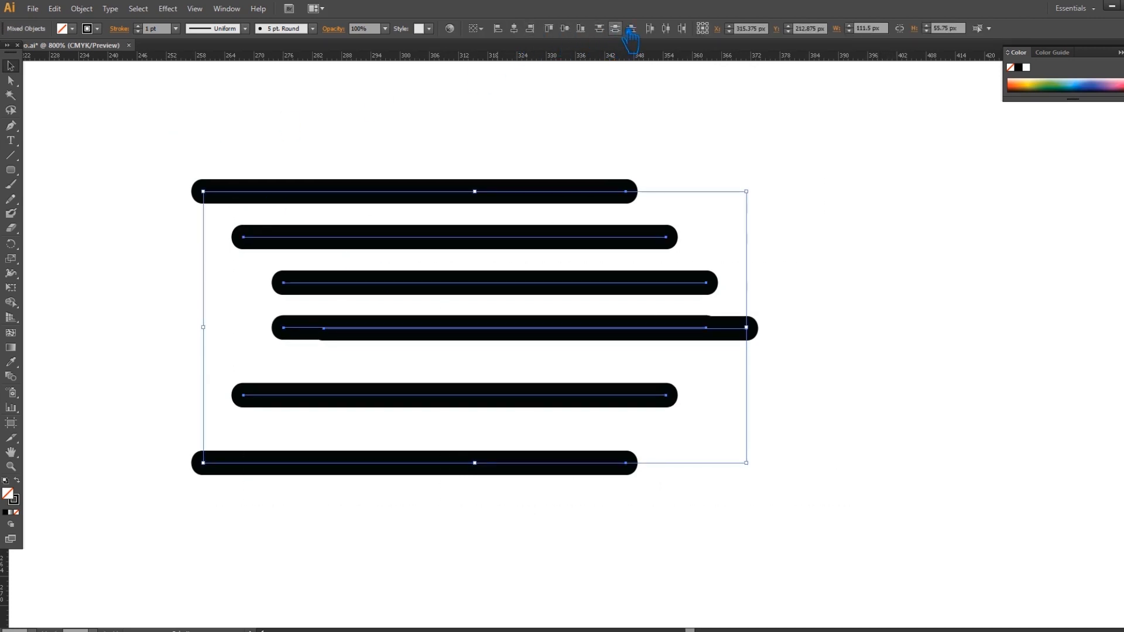
pyautogui.hotkey('ctrl', 'z')
# - Ungroup the upper four bars
pyautogui.click(728, 175)
pyautogui.click(417, 324)
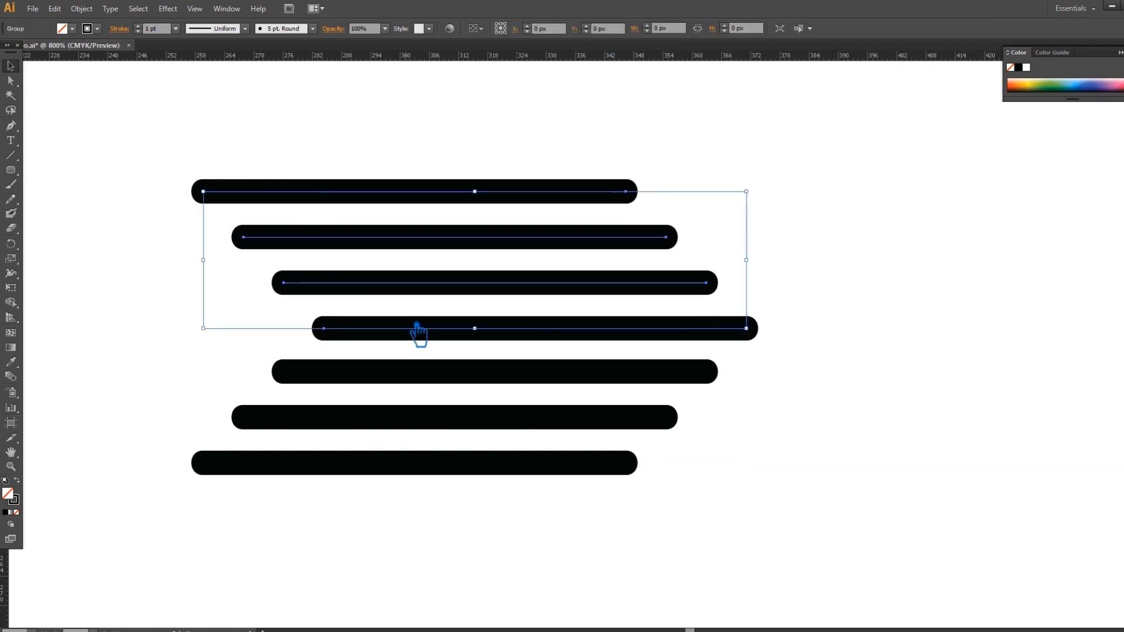
pyautogui.click(457, 374)
pyautogui.click(811, 284)
pyautogui.rightClick(706, 330)
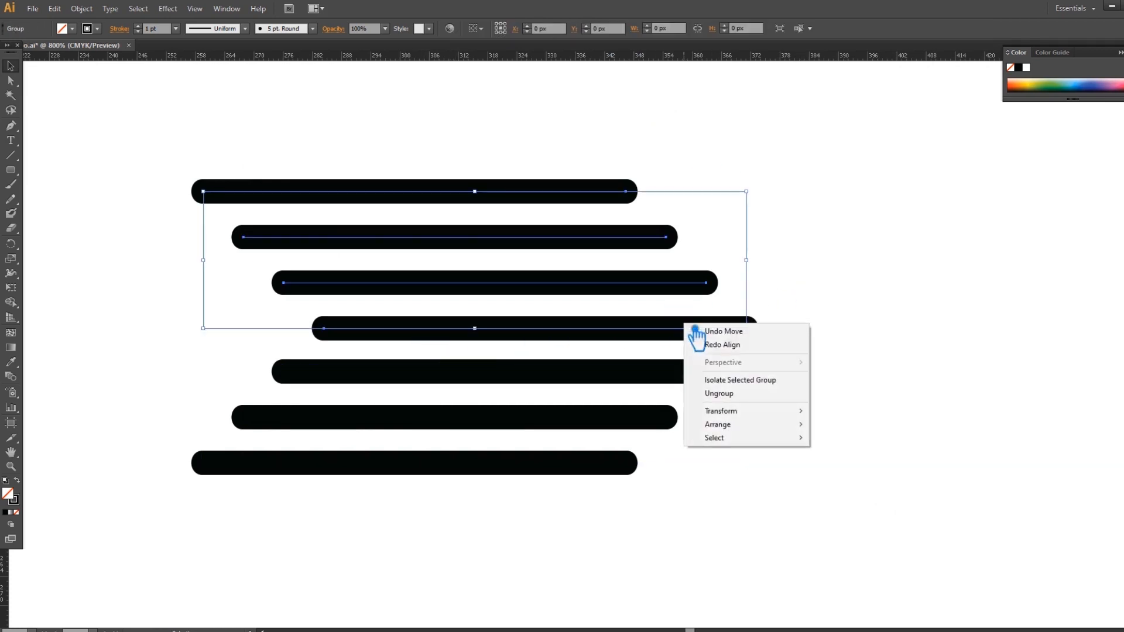
pyautogui.click(752, 392)
# - Distribute all seven bars evenly along the vertical and save the document
pyautogui.moveTo(750, 498); pyautogui.dragTo(283, 171)
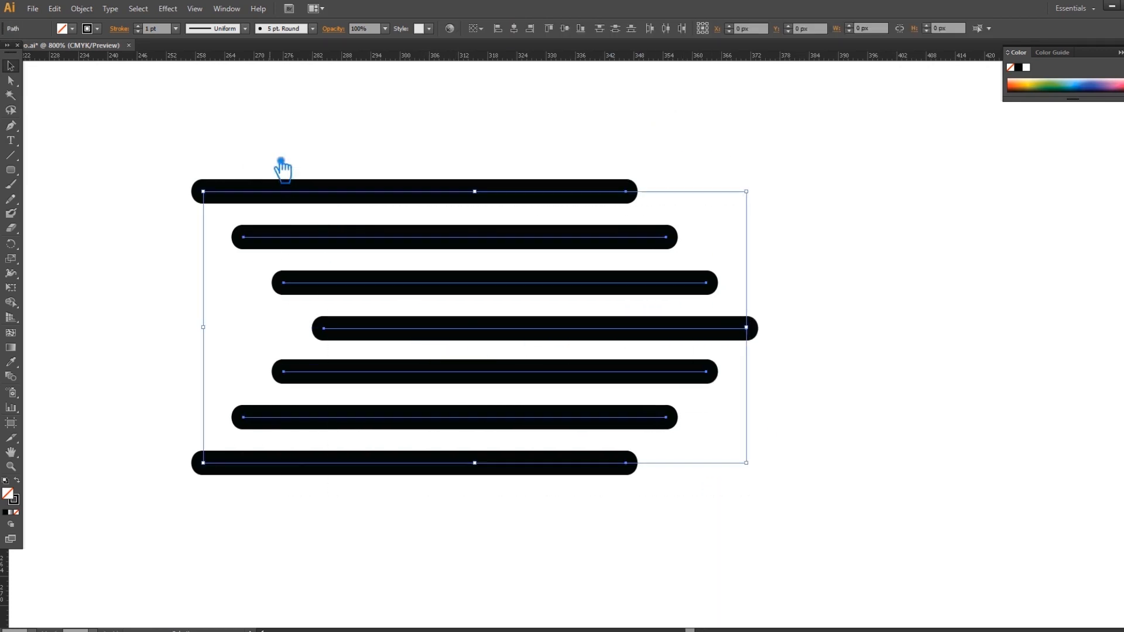
pyautogui.click(631, 31)
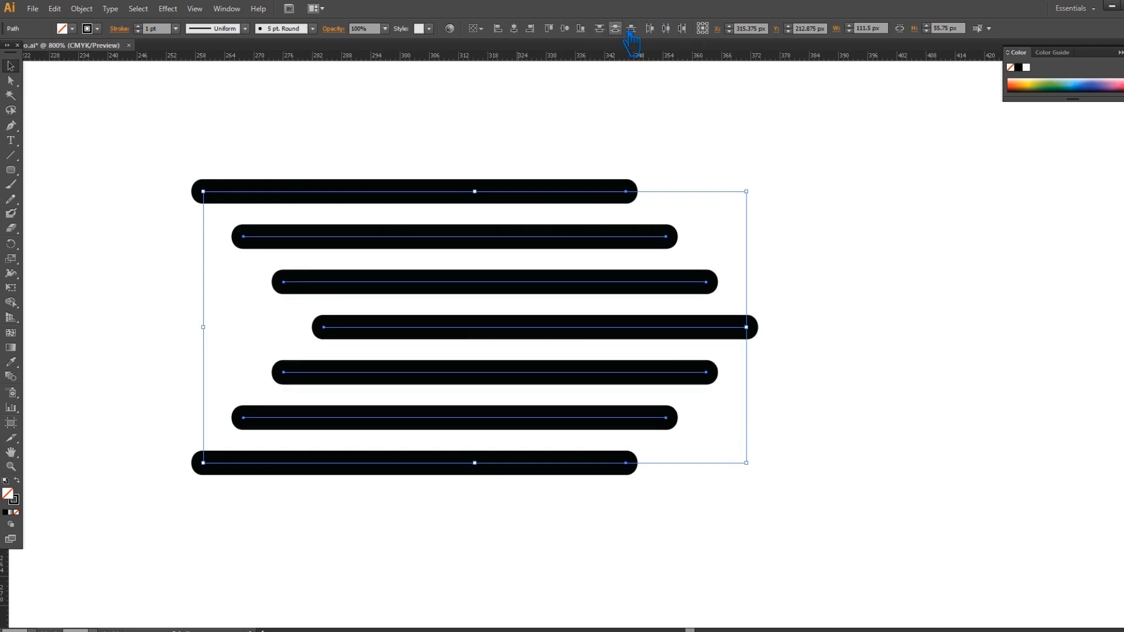
pyautogui.click(888, 406)
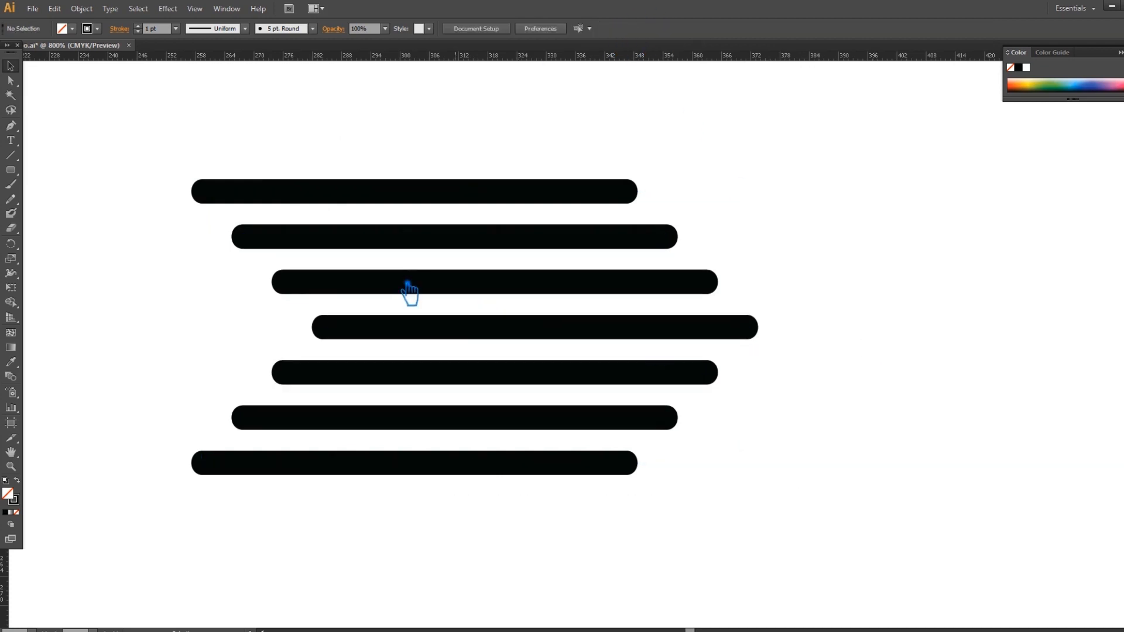
pyautogui.hotkey('ctrl', 's')
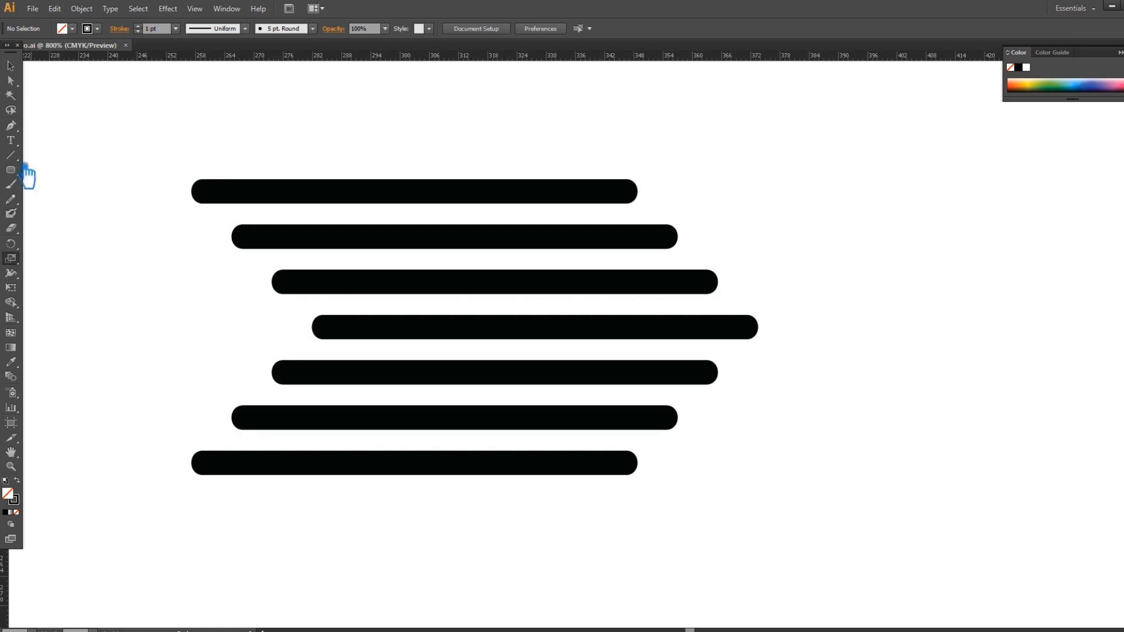
# - Try drawing a rounded rectangle over the bars and undo it
pyautogui.moveTo(10, 170); pyautogui.dragTo(75, 200)
pyautogui.moveTo(196, 181); pyautogui.dragTo(525, 322)
pyautogui.hotkey('ctrl', 'z')
# - Place a horizontal guide along the upper edge of the top bar
pyautogui.moveTo(23, 179); pyautogui.dragTo(88, 186)
pyautogui.moveTo(222, 57); pyautogui.dragTo(224, 187)
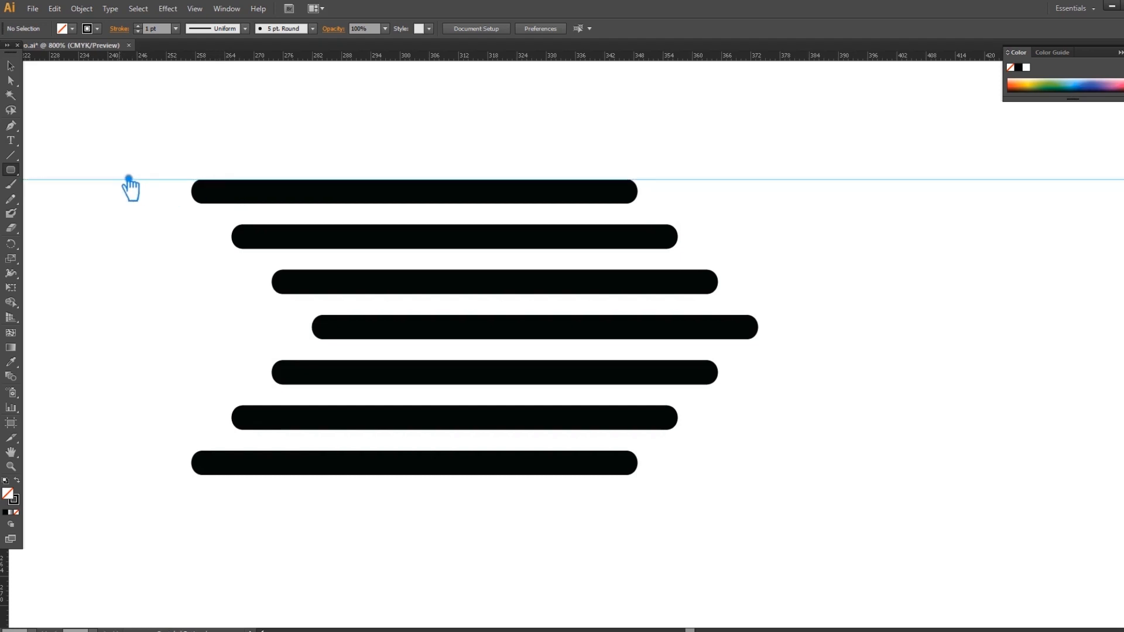
# - Draw a fully rounded rectangle about 146.5 by 60.6 px around the bars, and give it a black fill without stroke
pyautogui.moveTo(80, 180)
pyautogui.mouseDown()
pyautogui.moveTo(251, 247)
pyautogui.moveTo(505, 375)
pyautogui.moveTo(820, 481)
pyautogui.moveTo(806, 481)
pyautogui.mouseUp()
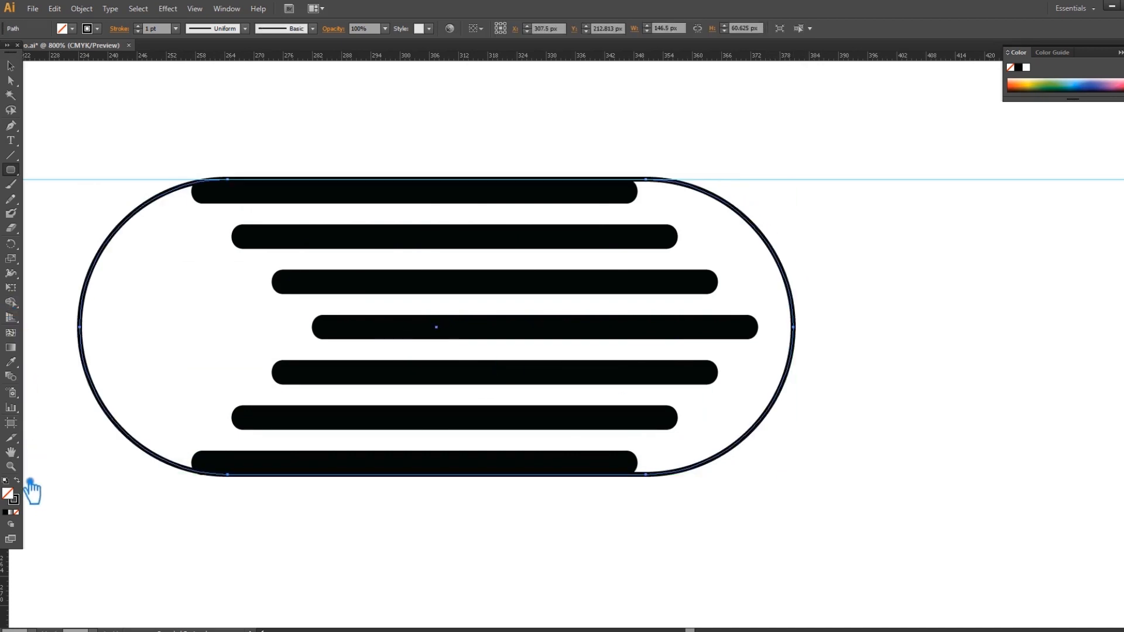
pyautogui.click(28, 482)
pyautogui.click(19, 69)
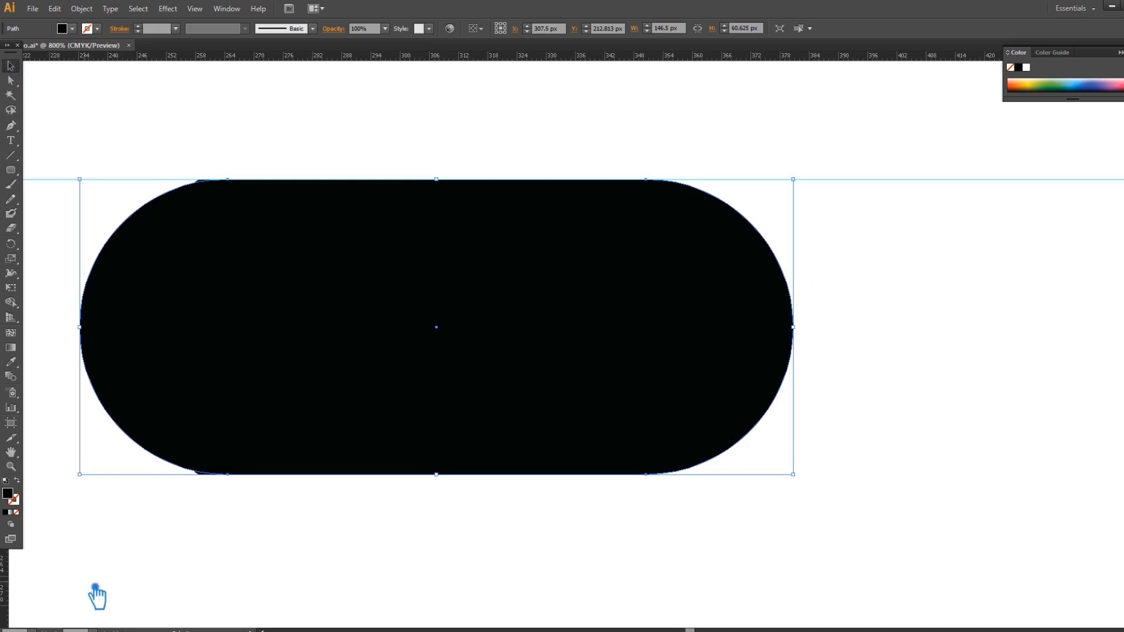
# - Fill the rounded rectangle with dark grey 494647 and send it behind the bars
pyautogui.doubleClick(9, 493)
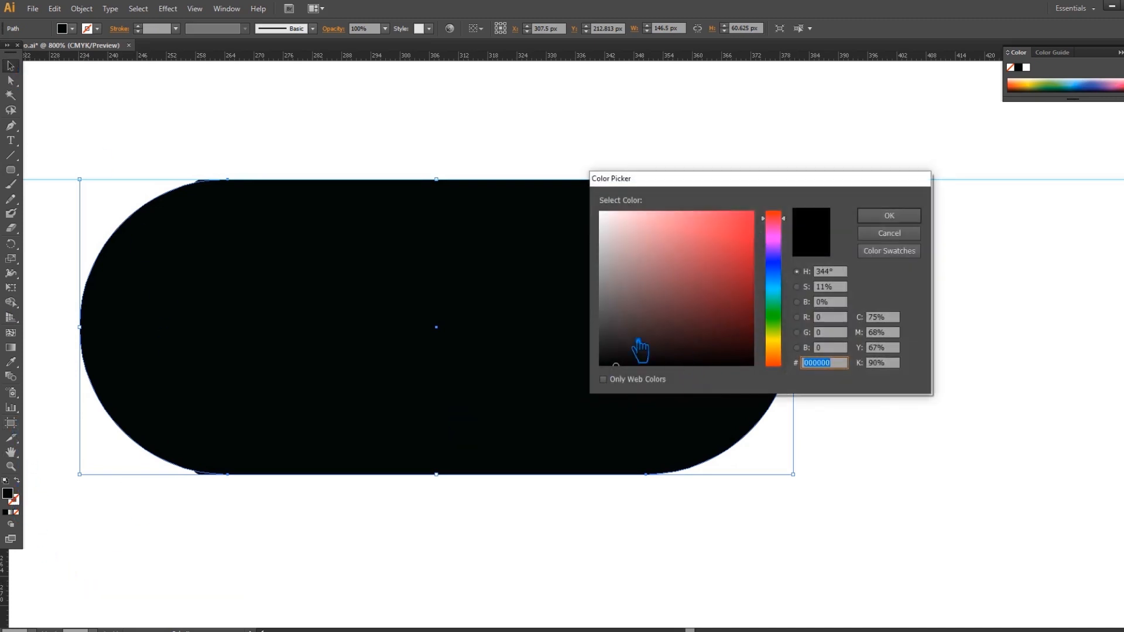
pyautogui.moveTo(629, 332); pyautogui.dragTo(618, 327)
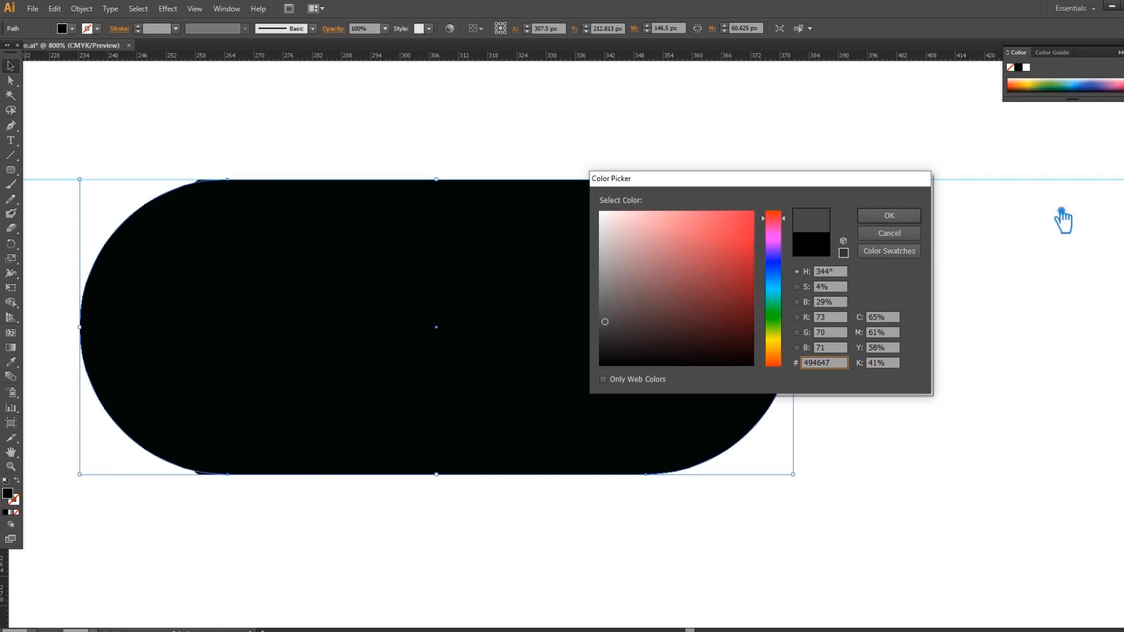
pyautogui.click(889, 215)
pyautogui.hotkey('ctrl', 'shift', '[')
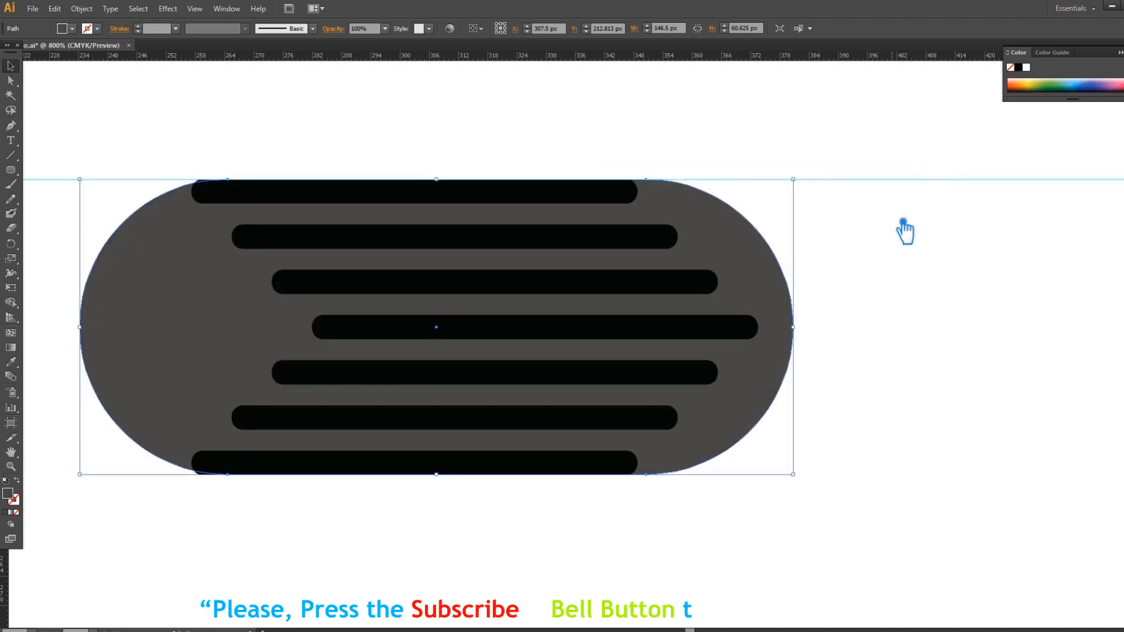
pyautogui.click(879, 275)
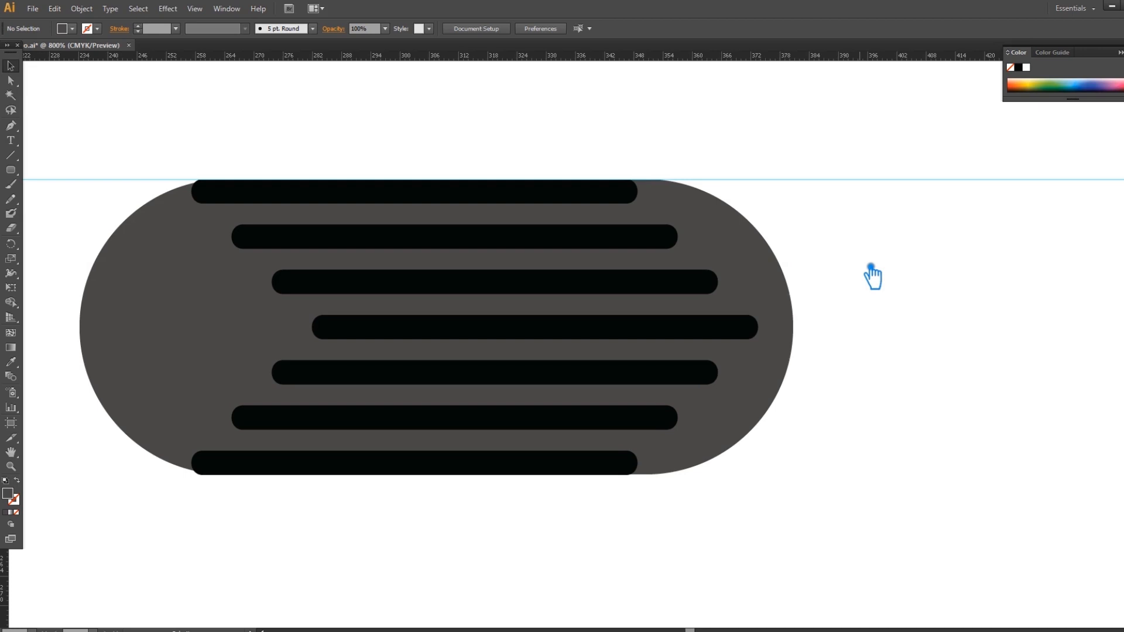
# - Draw a vertical line about 75 px long across the rounded rectangle, slightly right of its centre, extending beyond both edges
pyautogui.click(754, 251)
pyautogui.click(904, 270)
pyautogui.click(21, 130)
pyautogui.click(11, 155)
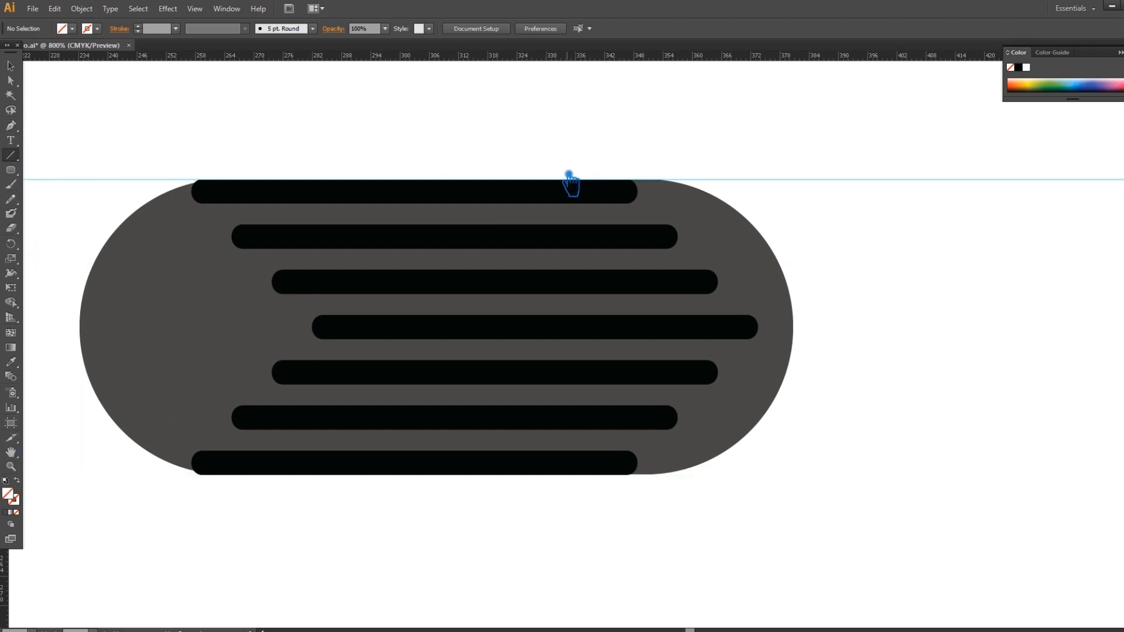
pyautogui.moveTo(487, 176); pyautogui.dragTo(539, 543)
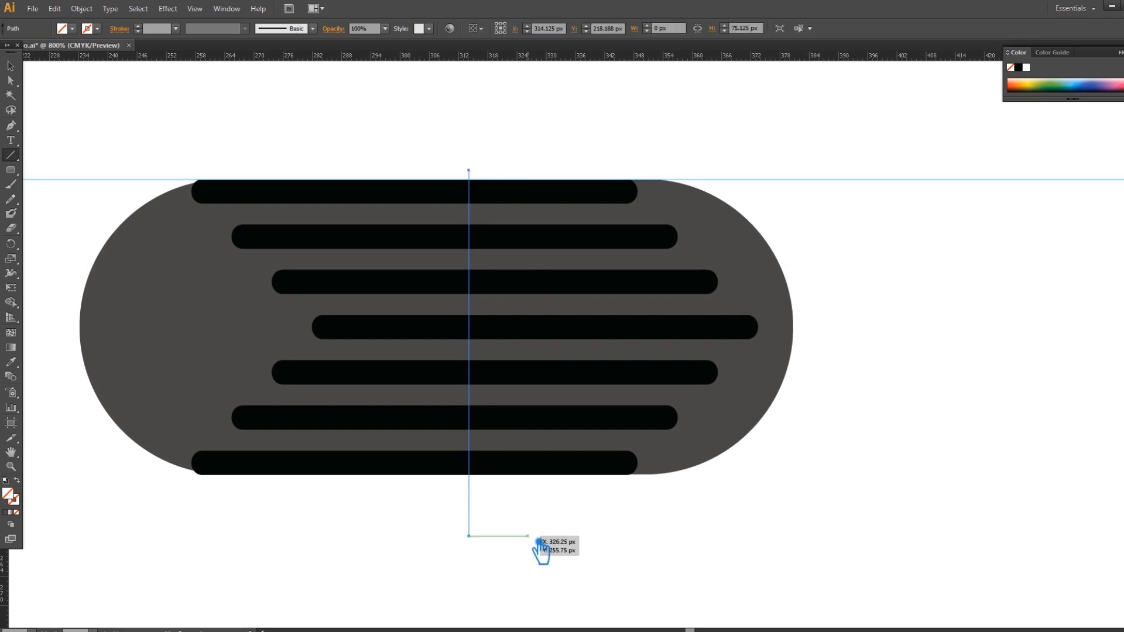
# - Split the grey rounded rectangle along the vertical line with Pathfinder Divide
pyautogui.click(10, 66)
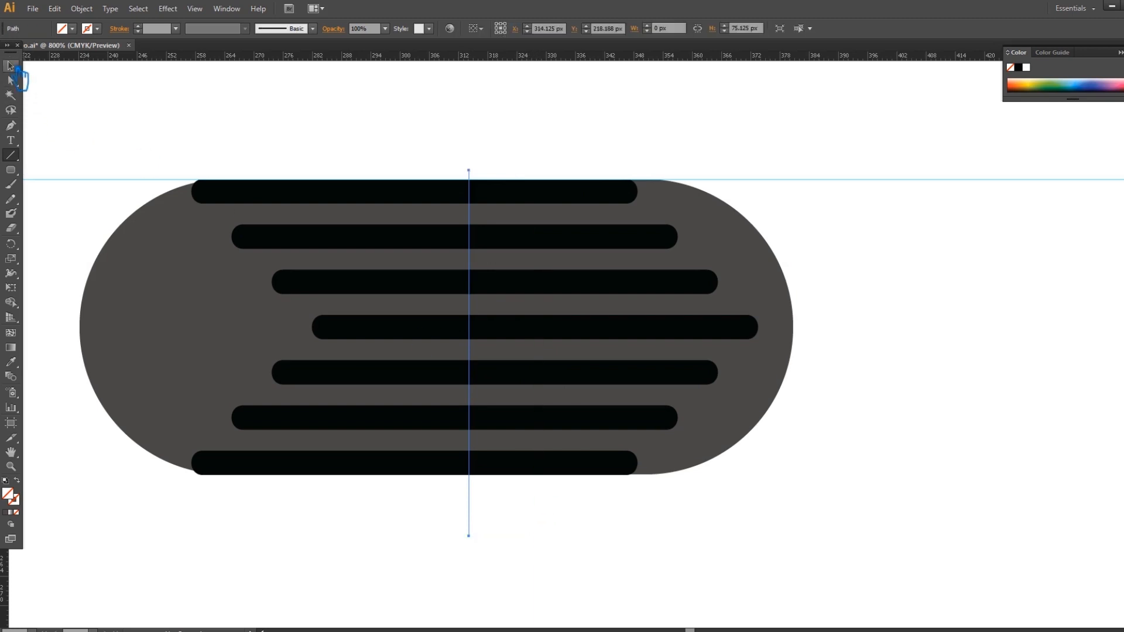
pyautogui.keyDown('shift'); pyautogui.click(768, 293); pyautogui.keyUp('shift')
pyautogui.hotkey('ctrl', 'shift', 'F9')
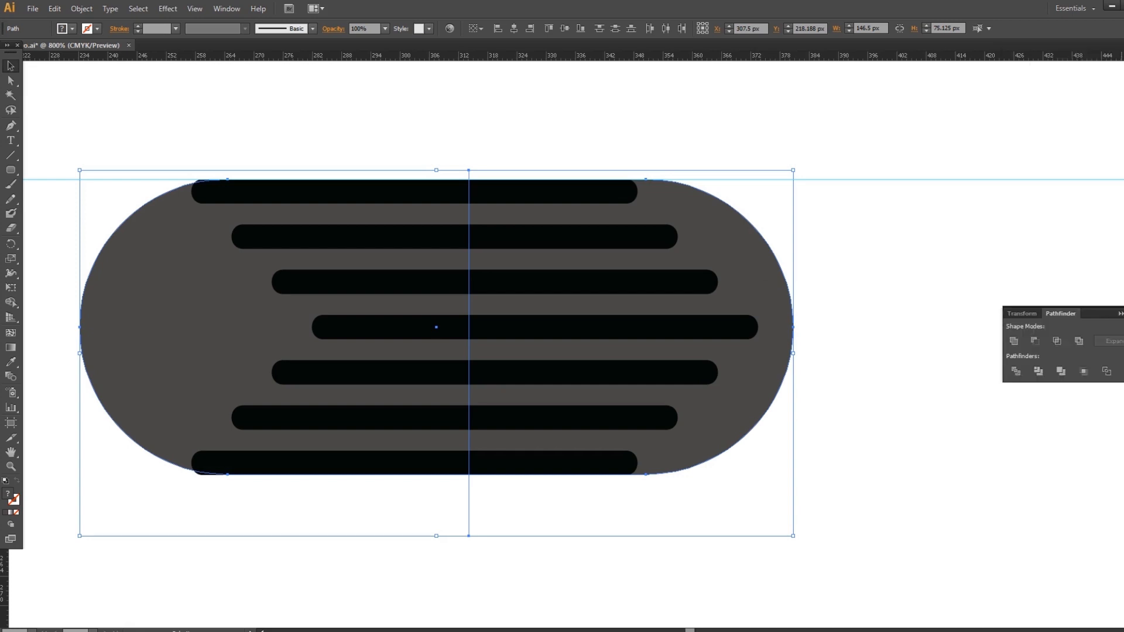
pyautogui.click(1017, 372)
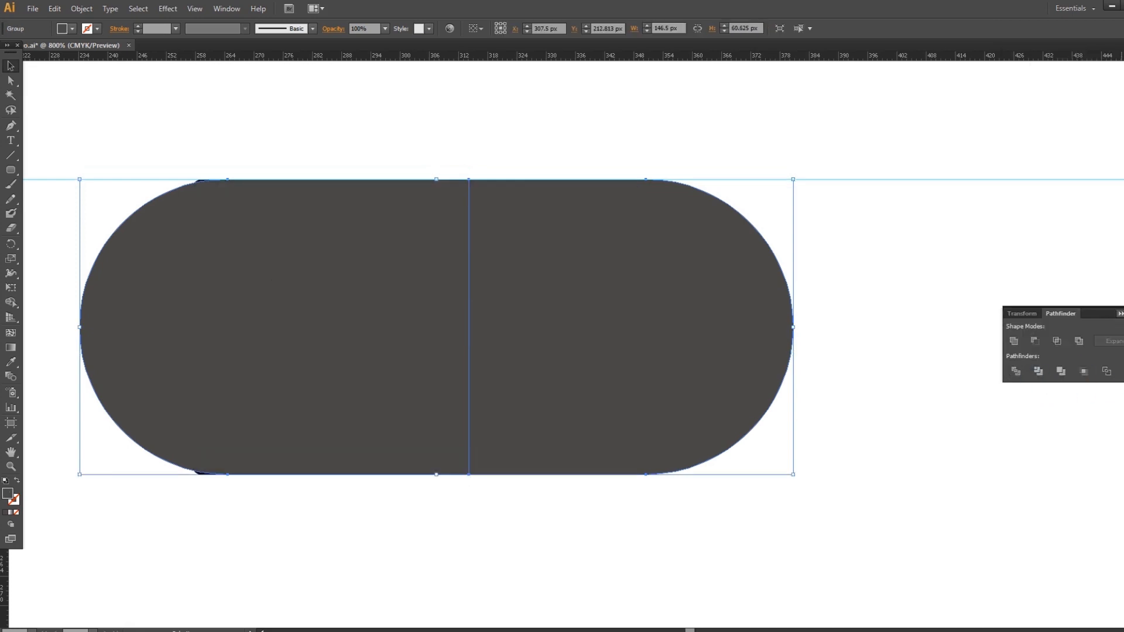
pyautogui.click(752, 433)
# - Ungroup the divided shape and delete its left part
pyautogui.rightClick(368, 336)
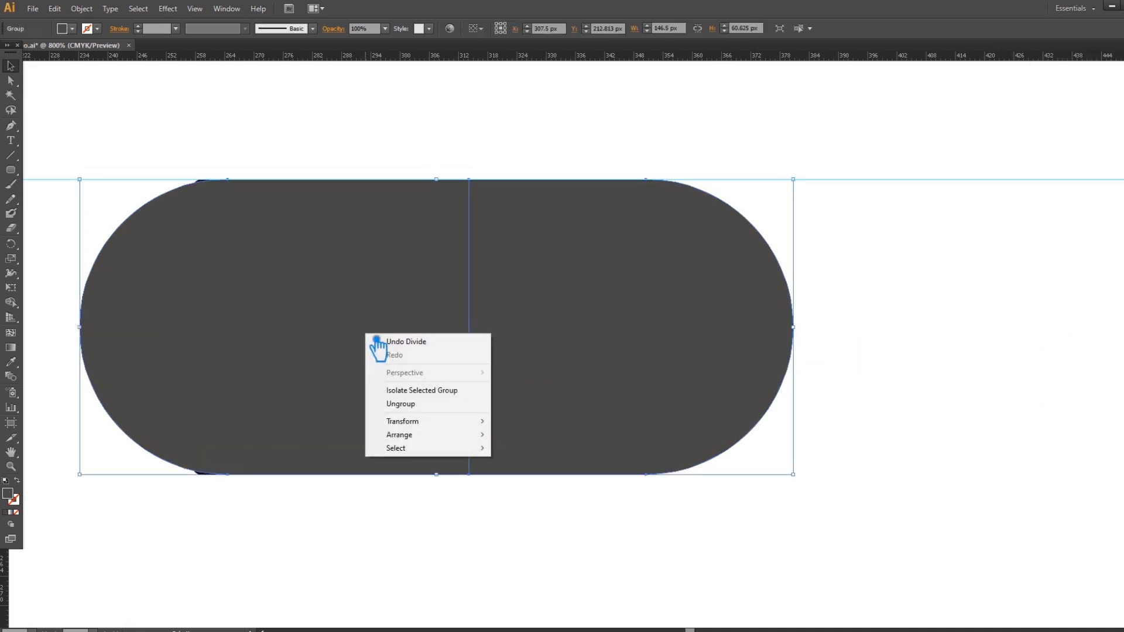
pyautogui.click(420, 403)
pyautogui.click(306, 370)
pyautogui.press('Delete')
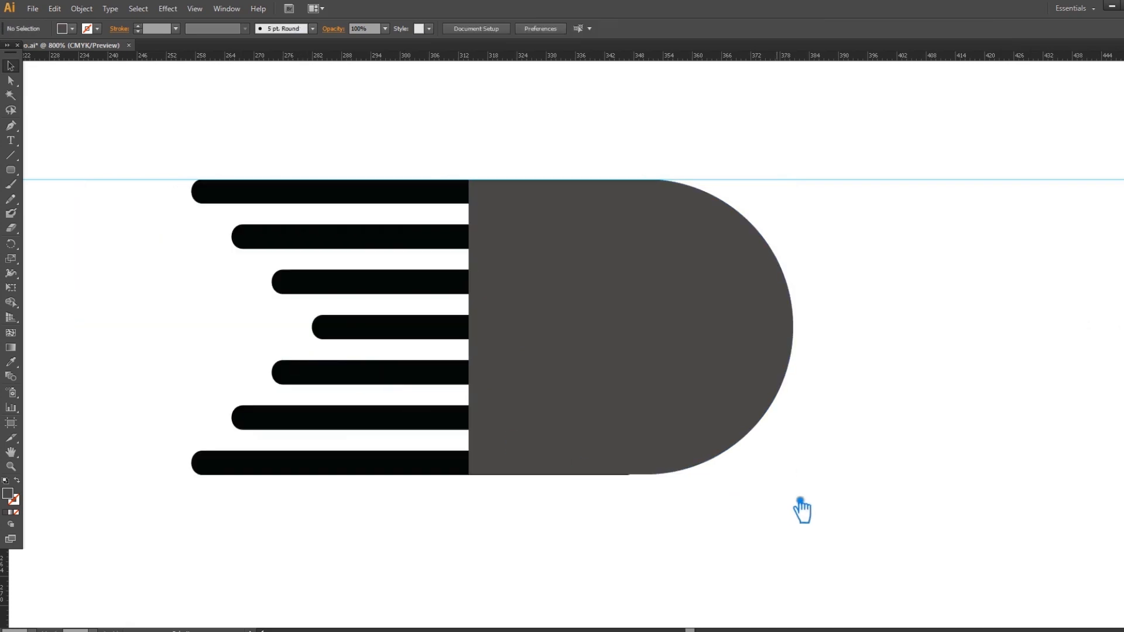
# - Send the remaining right part of the grey shape behind the bars
pyautogui.click(763, 381)
pyautogui.hotkey('ctrl', 'shift', '[')
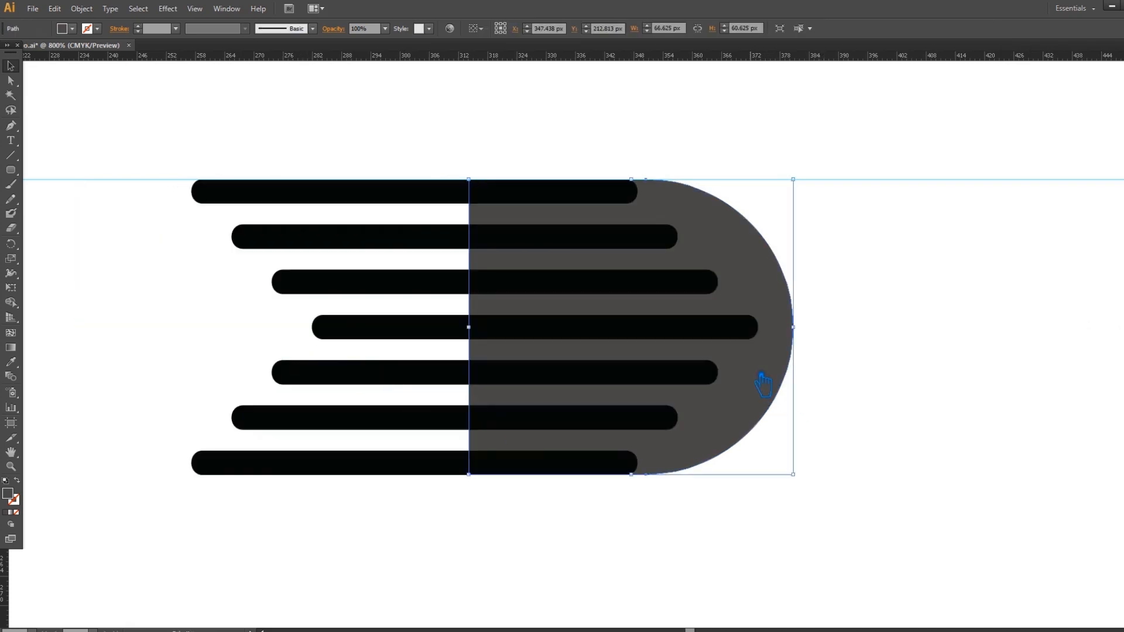
pyautogui.click(884, 368)
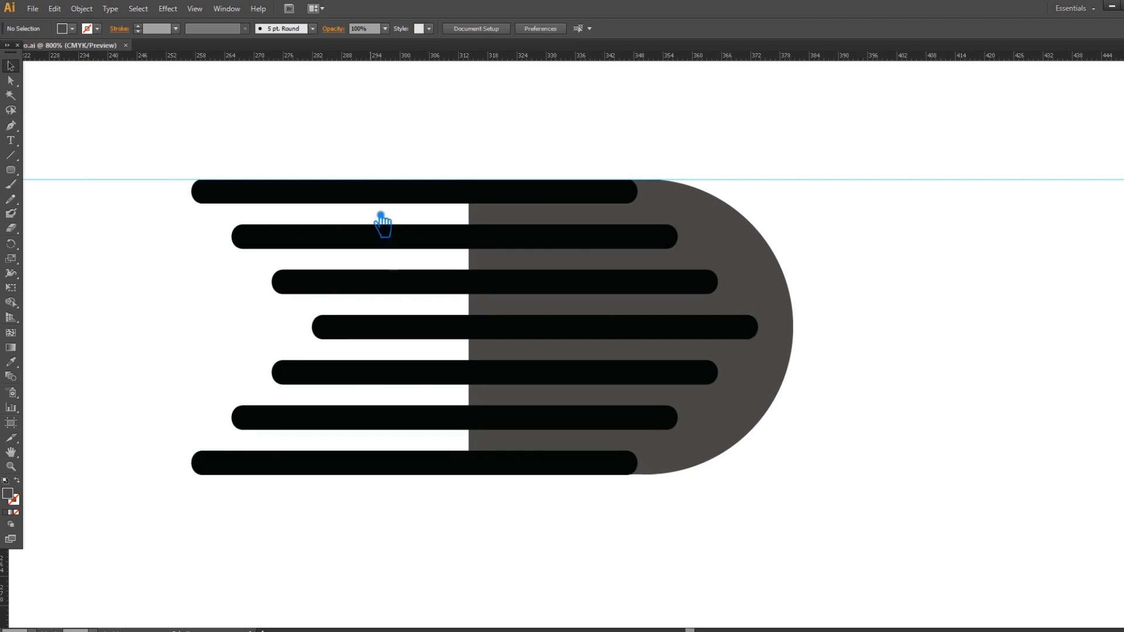
# - Shorten all seven bars to 71.75 px by moving their left end points together to the right
pyautogui.click(350, 198)
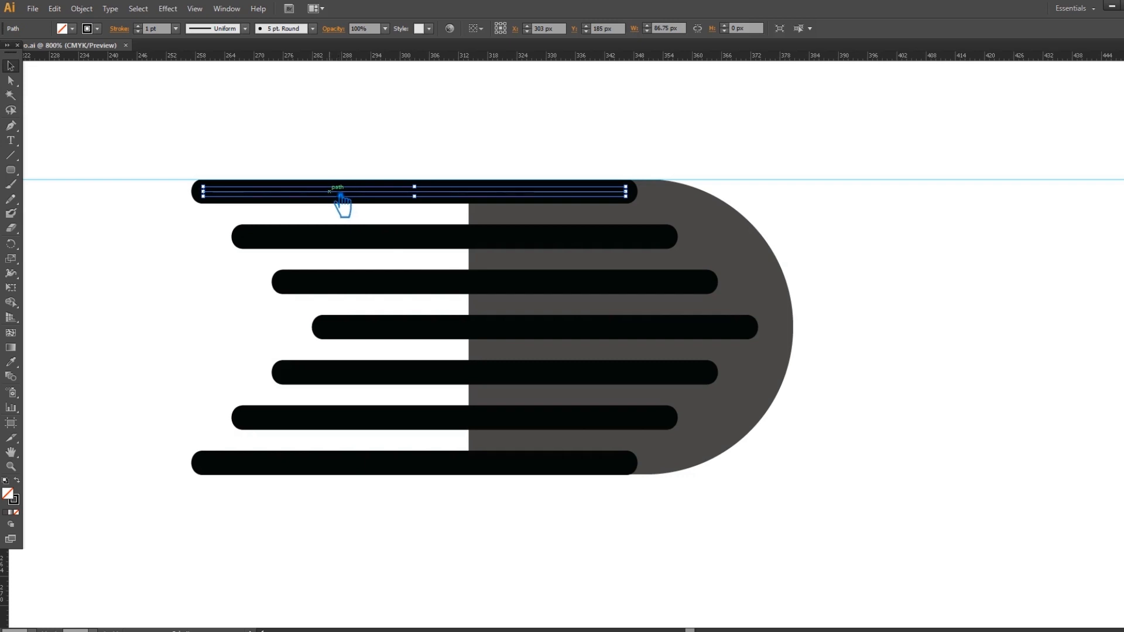
pyautogui.click(97, 185)
pyautogui.press('a')
pyautogui.moveTo(108, 132); pyautogui.dragTo(402, 547)
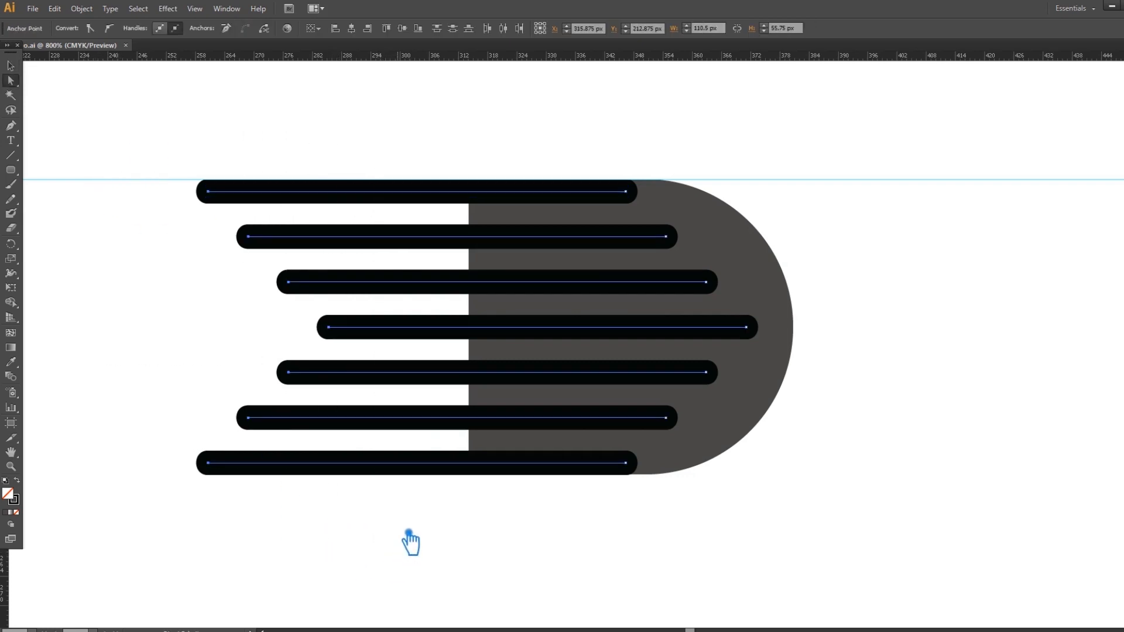
pyautogui.press('Right')
pyautogui.press('Right')
pyautogui.press('Right')
pyautogui.press('Right')
pyautogui.press('Right')
pyautogui.press('Right')
pyautogui.press('Right')
pyautogui.press('Right')
pyautogui.press('Right')
pyautogui.press('Right')
pyautogui.press('Right')
pyautogui.press('Right')
pyautogui.press('Right')
pyautogui.press('Right')
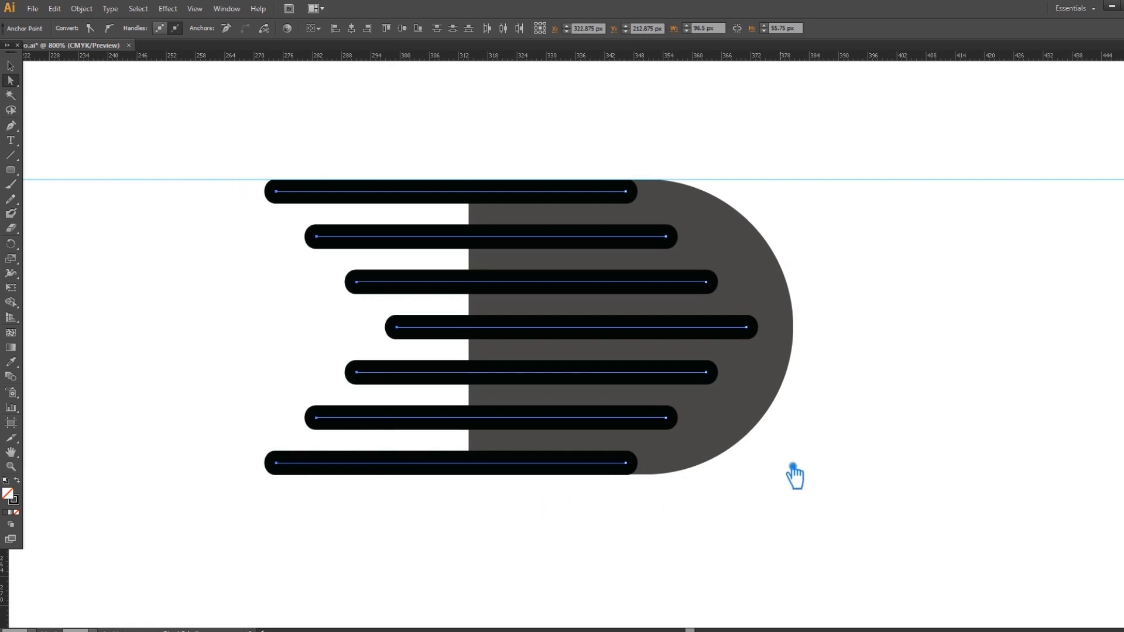
pyautogui.click(832, 469)
# - Adjust the end points of the three middle bars and cut a gap in the top bar toward its left end
pyautogui.click(391, 328)
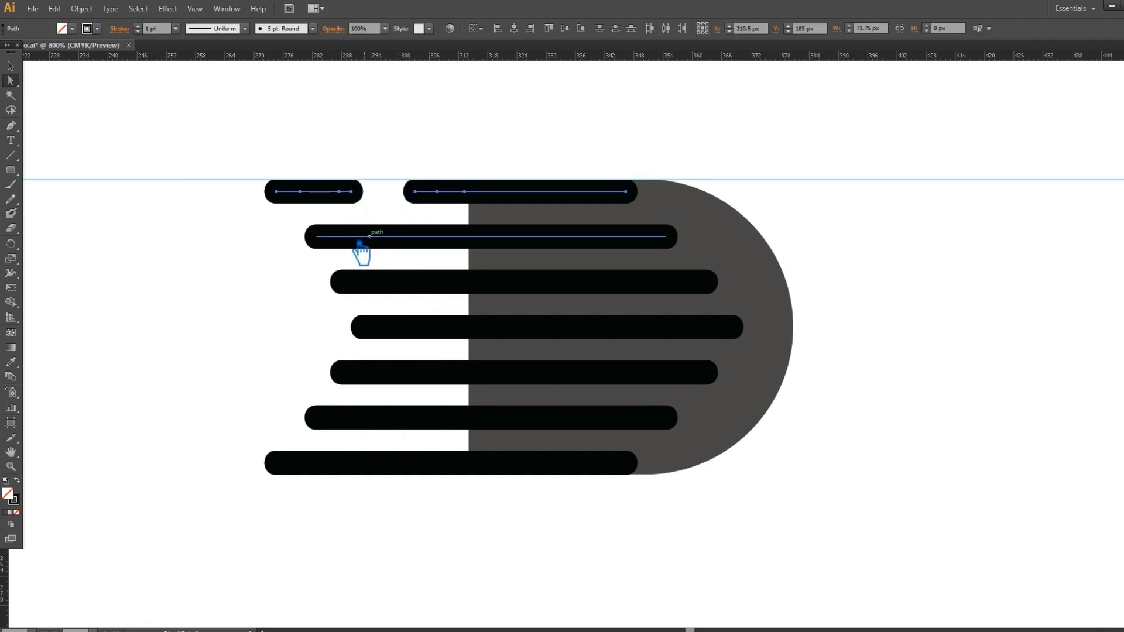
pyautogui.click(239, 180)
pyautogui.click(326, 194)
pyautogui.press('v')
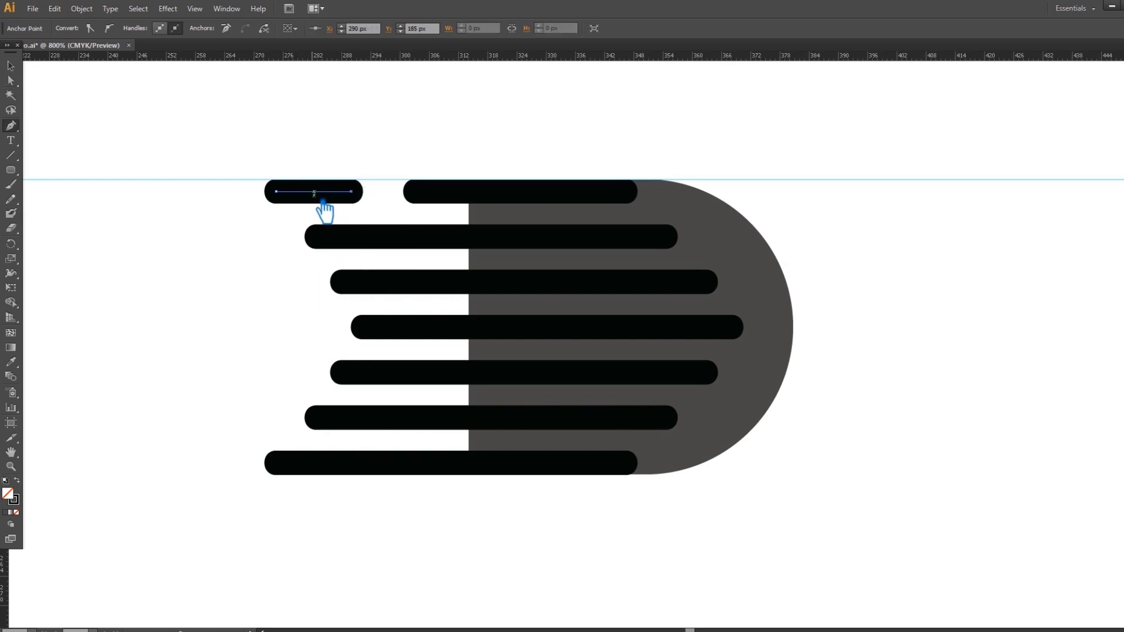
pyautogui.click(432, 199)
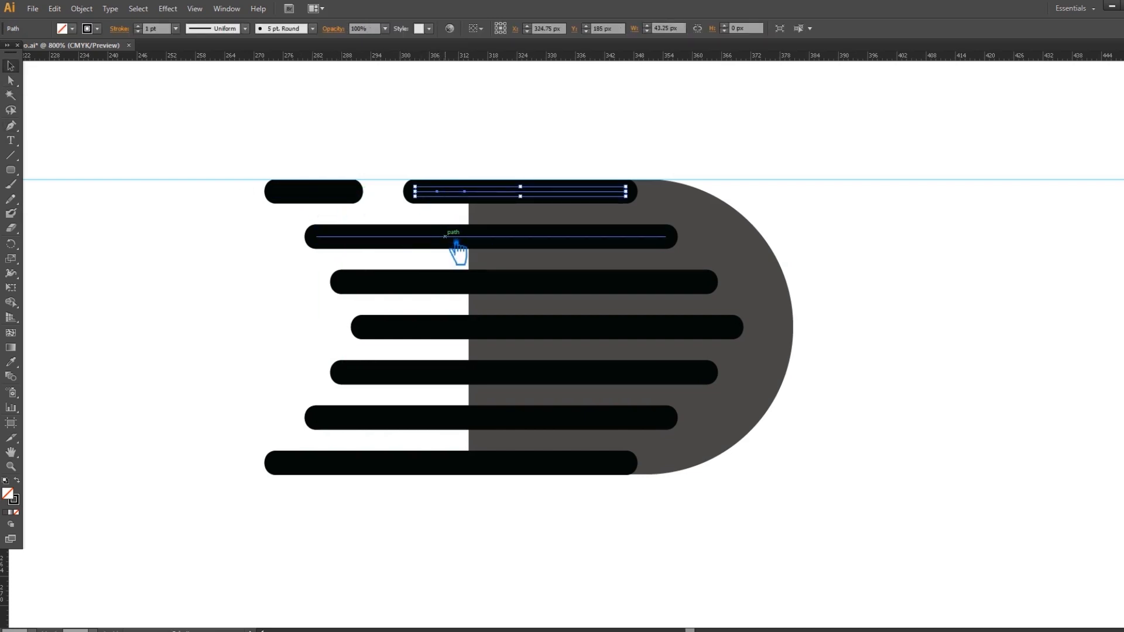
# - Add anchor points to the second bar and delete two sections, leaving a dot, a short dash and a long dash
pyautogui.click(447, 236)
pyautogui.press('p')
pyautogui.click(372, 237)
pyautogui.click(428, 237)
pyautogui.click(448, 237)
pyautogui.press('Delete')
pyautogui.press('a')
pyautogui.click(342, 236)
pyautogui.press('Delete')
# - Add anchor points to the third bar and delete two sections, leaving a short dash, a dot and a long dash
pyautogui.click(378, 280)
pyautogui.press('p')
pyautogui.click(363, 282)
pyautogui.click(408, 282)
pyautogui.click(422, 282)
pyautogui.click(468, 282)
pyautogui.click(450, 282)
pyautogui.press('Delete')
pyautogui.press('a')
pyautogui.click(410, 285)
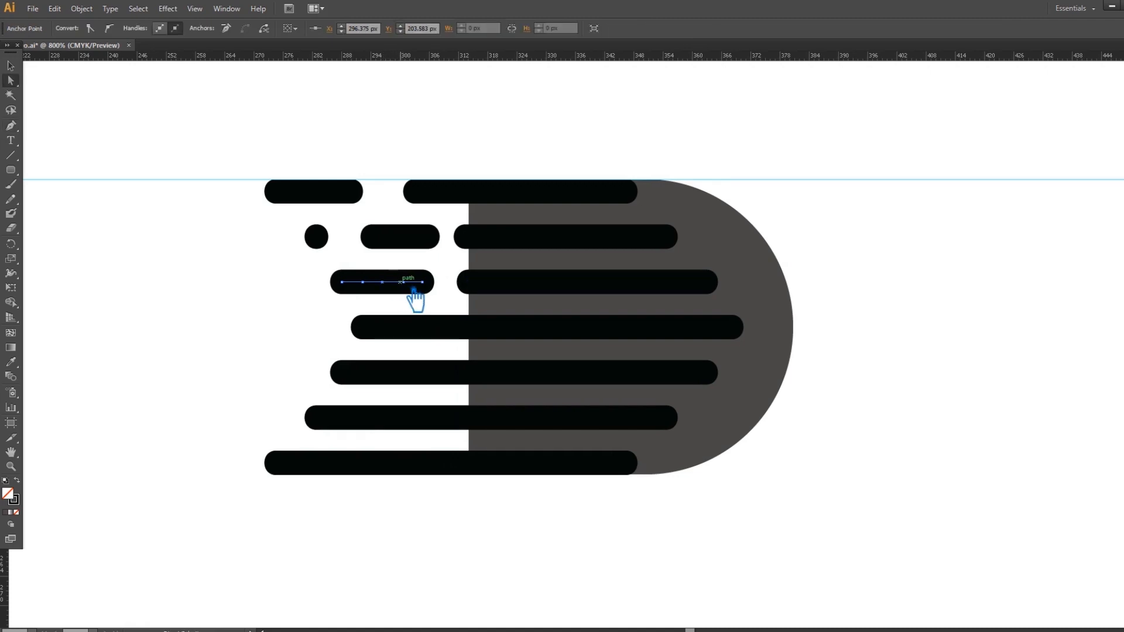
pyautogui.press('Delete')
# - Add anchor points to the fourth bar and remove two sections, splitting it into a short, a medium and a long dash
pyautogui.click(439, 327)
pyautogui.press('p')
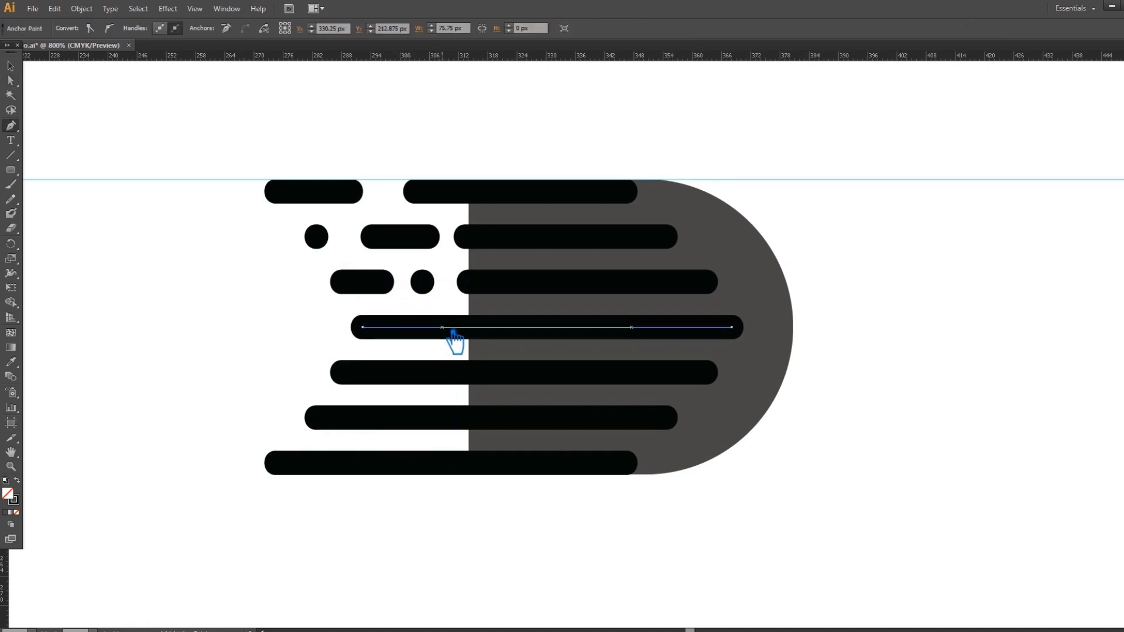
pyautogui.click(563, 327)
pyautogui.click(527, 327)
pyautogui.click(468, 327)
pyautogui.click(384, 327)
pyautogui.click(434, 327)
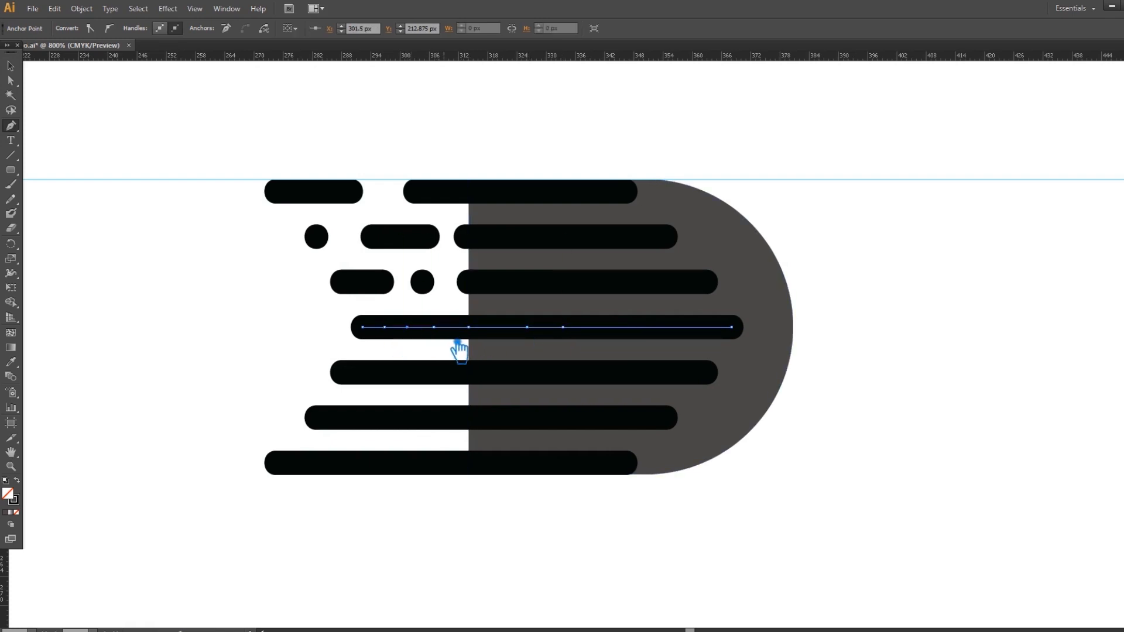
pyautogui.click(501, 327)
pyautogui.press('a')
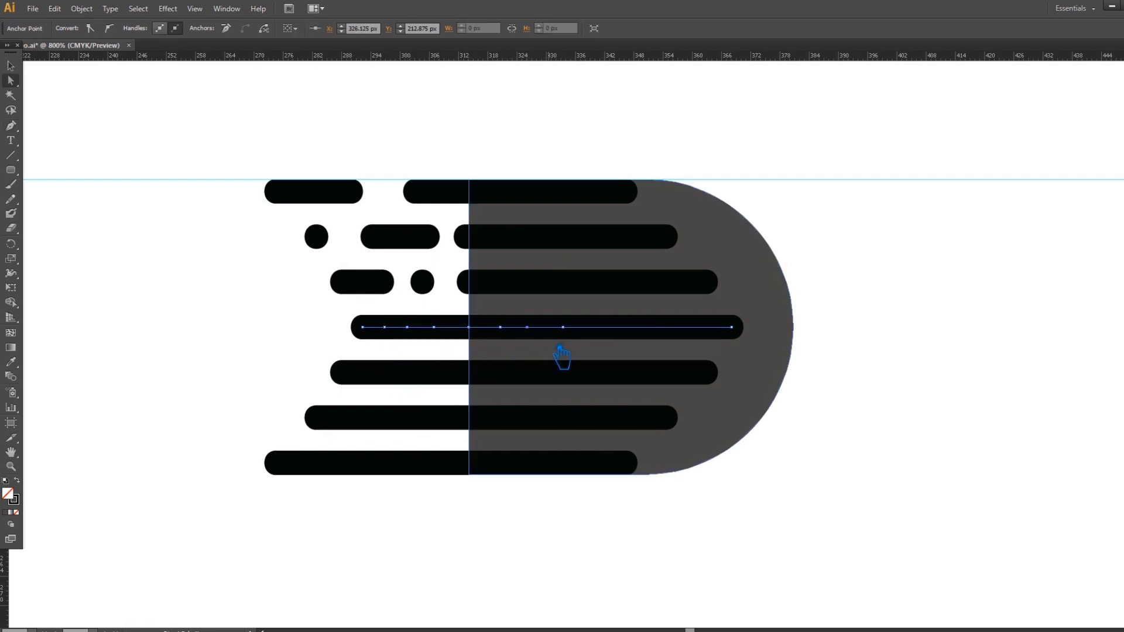
pyautogui.click(542, 327)
pyautogui.press('Delete')
pyautogui.click(412, 327)
pyautogui.press('Delete')
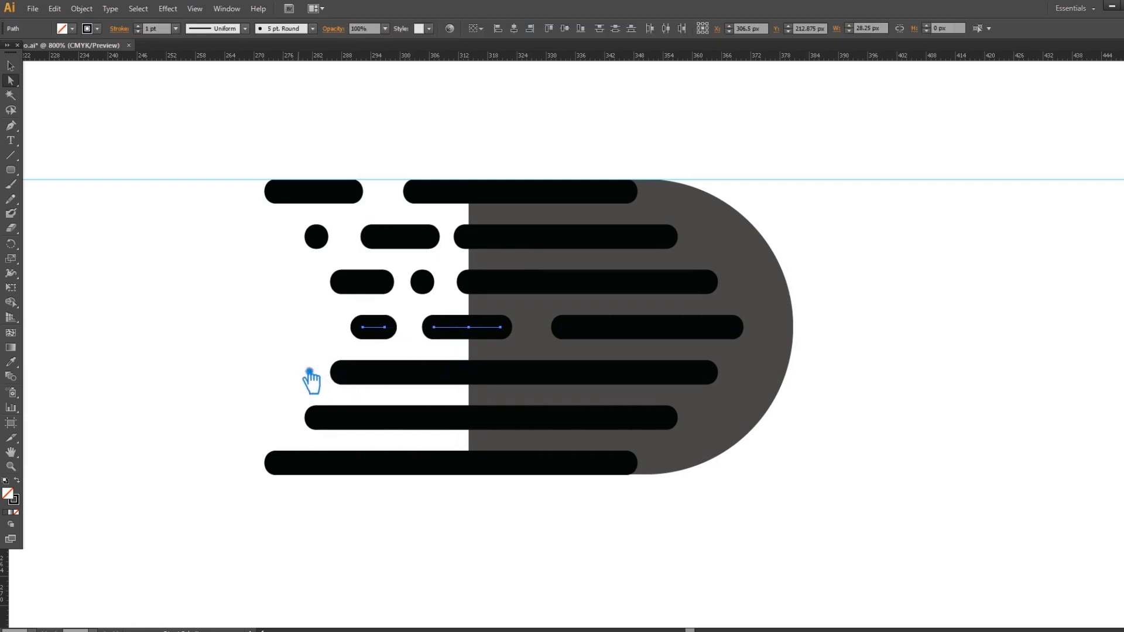
# - Add anchor points to the fifth bar and remove two sections, leaving two short dashes and one long dash
pyautogui.click(396, 373)
pyautogui.press('p')
pyautogui.click(361, 373)
pyautogui.click(391, 372)
pyautogui.click(453, 372)
pyautogui.click(485, 372)
pyautogui.click(422, 372)
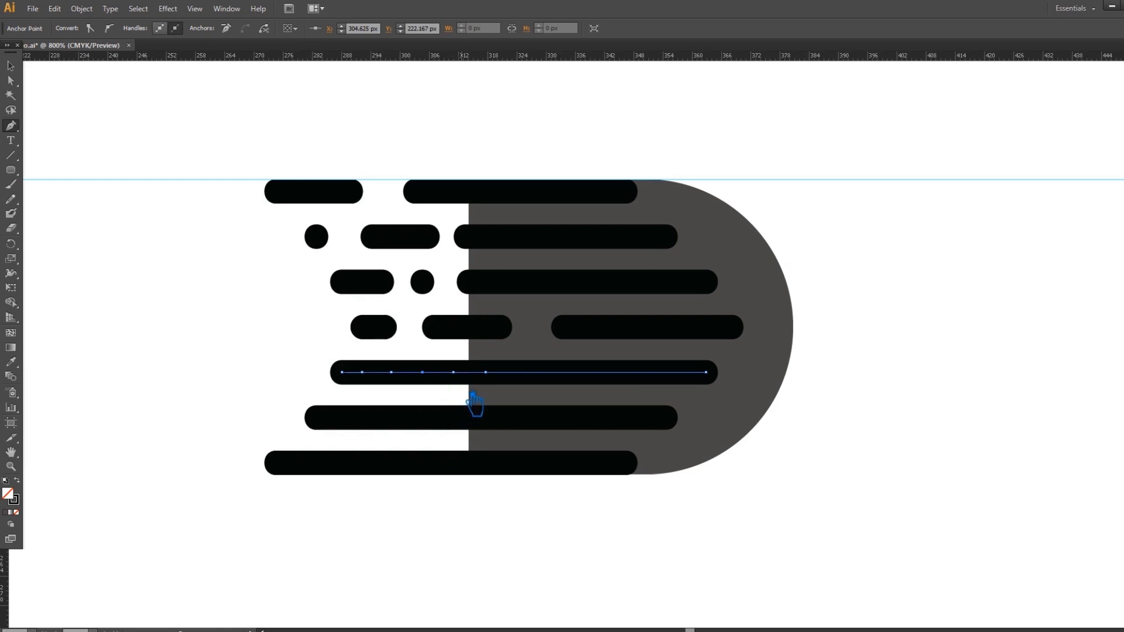
pyautogui.press('a')
pyautogui.click(391, 372)
pyautogui.press('Delete')
pyautogui.press('p')
pyautogui.click(543, 373)
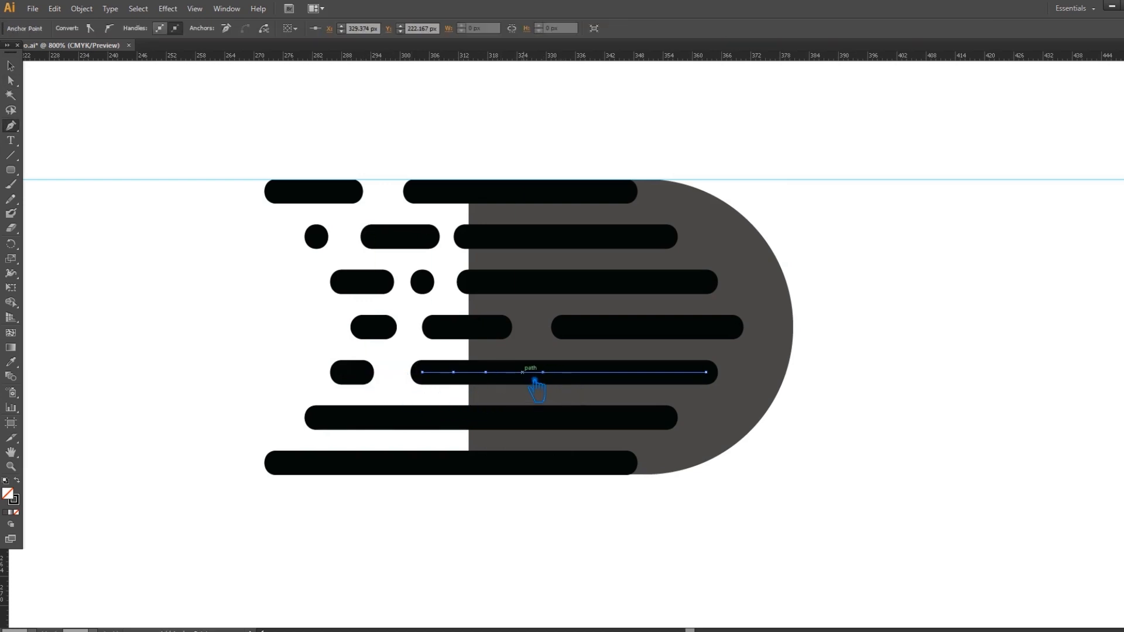
pyautogui.click(485, 372)
pyautogui.press('Delete')
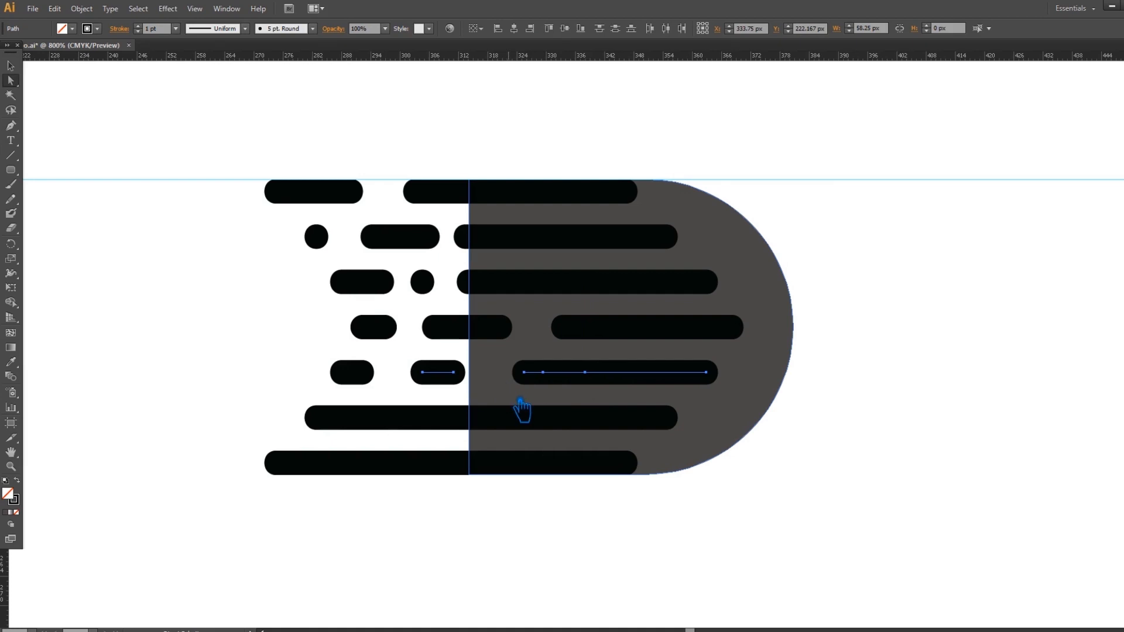
# - Add anchor points along the bottom bar and cut one narrow gap slightly right of its middle
pyautogui.click(370, 463)
pyautogui.press('p')
pyautogui.click(301, 463)
pyautogui.click(341, 463)
pyautogui.click(415, 463)
pyautogui.click(491, 463)
pyautogui.click(520, 463)
pyautogui.click(510, 463)
pyautogui.press('Delete')
pyautogui.press('a')
# - Cut a second, narrow gap in the top bar toward its right end
pyautogui.click(520, 191)
pyautogui.press('p')
pyautogui.click(534, 191)
pyautogui.click(568, 192)
pyautogui.click(551, 191)
pyautogui.press('Delete')
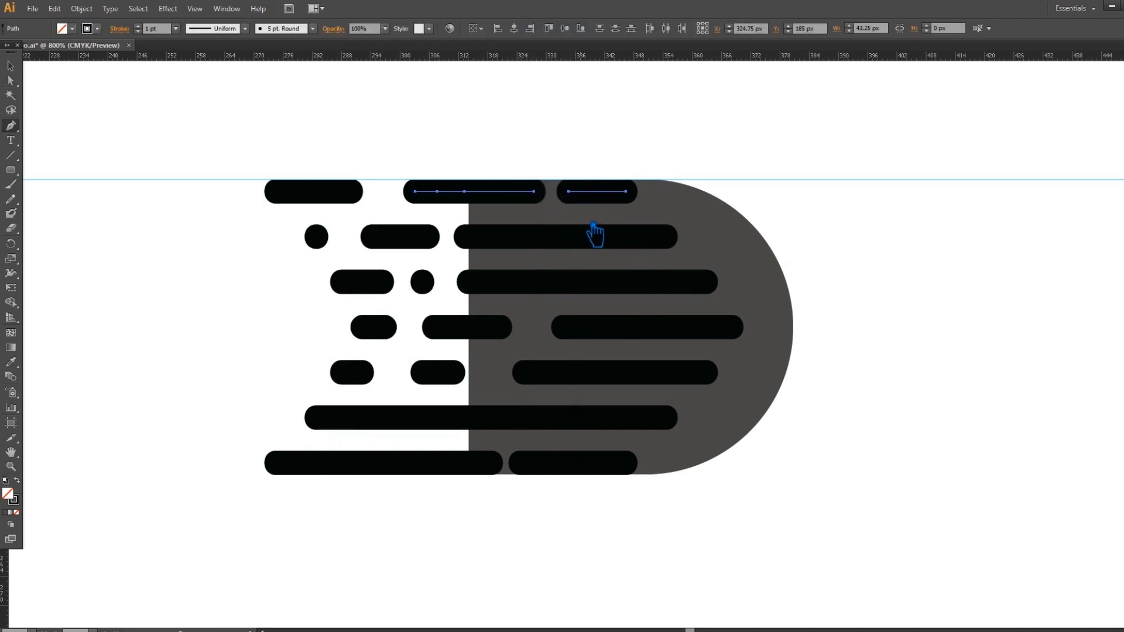
# - Narrow the right-hand gaps in the third, fourth and fifth bars by nudging the dash end points toward each other
pyautogui.press('a')
pyautogui.click(500, 327)
pyautogui.press('Right')
pyautogui.press('Right')
pyautogui.press('Right')
pyautogui.press('Right')
pyautogui.click(524, 372)
pyautogui.press('Left')
pyautogui.press('Left')
pyautogui.press('Left')
pyautogui.press('Left')
pyautogui.press('Left')
pyautogui.press('Left')
pyautogui.click(468, 282)
pyautogui.press('Left')
pyautogui.press('Left')
pyautogui.click(521, 327)
pyautogui.press('Right')
pyautogui.press('Right')
pyautogui.press('Right')
pyautogui.click(885, 352)
# - Extend the fifth bar's middle dash slightly rightward and the top bar's last dash slightly leftward
pyautogui.click(454, 372)
pyautogui.press('Right')
pyautogui.press('Right')
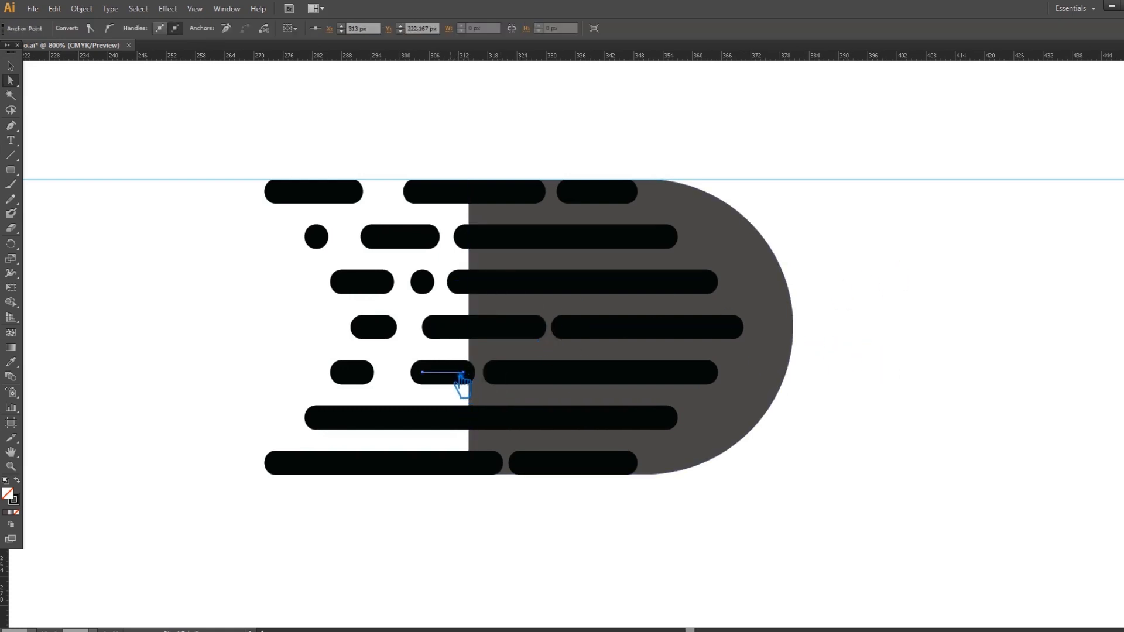
pyautogui.click(928, 344)
pyautogui.click(570, 191)
pyautogui.press('Left')
pyautogui.press('Left')
pyautogui.click(868, 201)
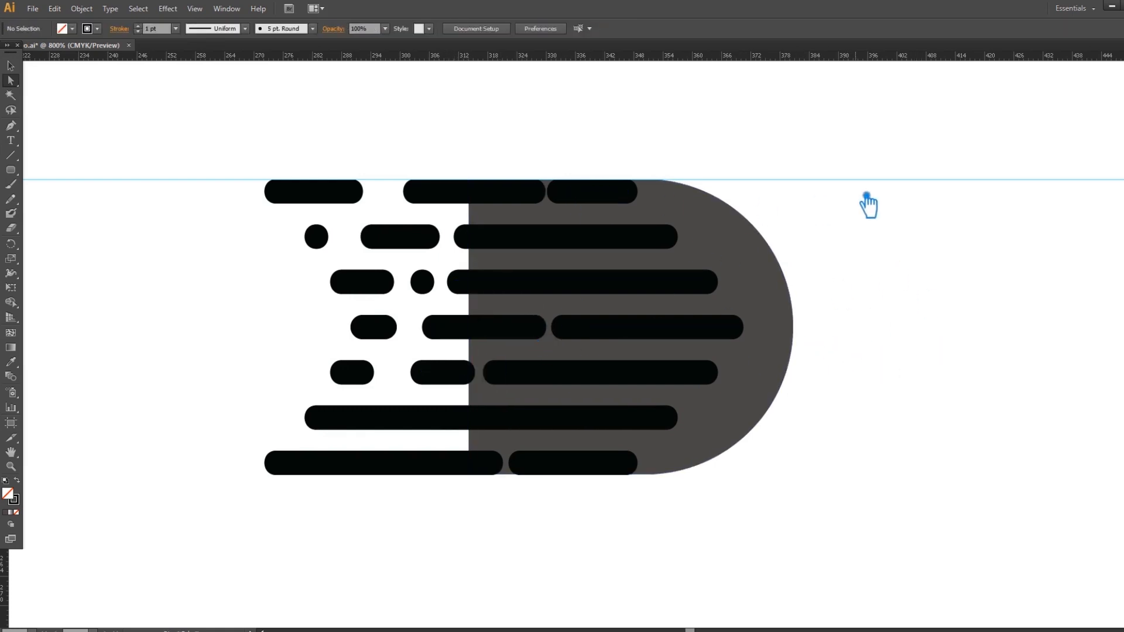
# - Lock the dark grey half-rounded shape
pyautogui.click(11, 65)
pyautogui.click(748, 294)
pyautogui.hotkey('ctrl', '2')
# - Select all the black bar segments and expand their appearance into filled shapes
pyautogui.moveTo(221, 129); pyautogui.dragTo(209, 164)
pyautogui.click(195, 8)
pyautogui.click(344, 6)
pyautogui.click(97, 85)
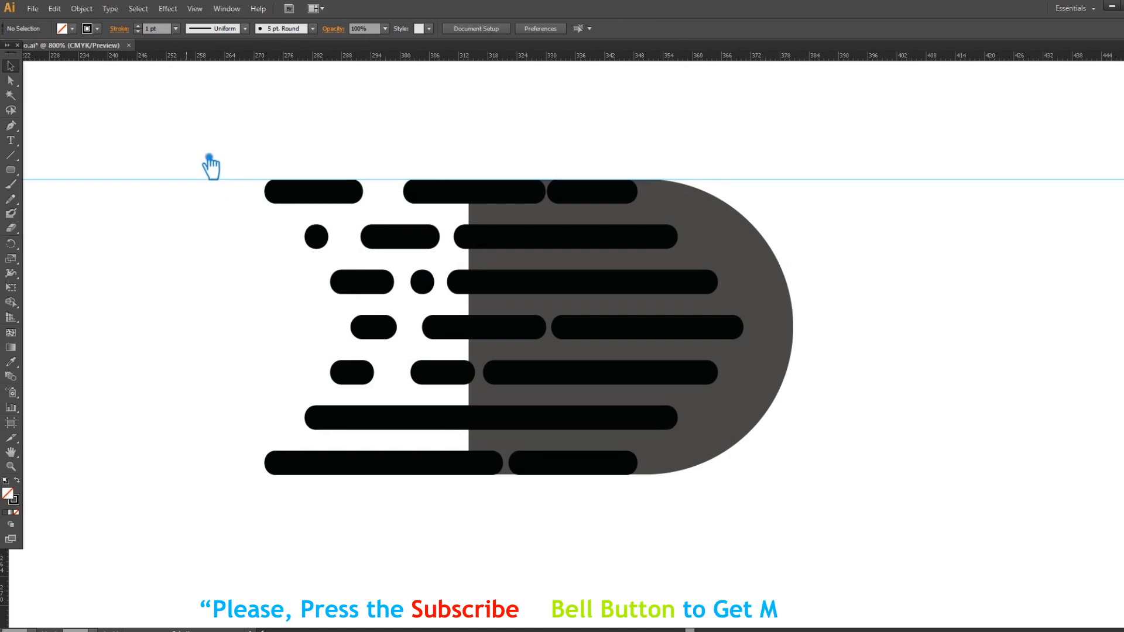
pyautogui.moveTo(210, 166); pyautogui.dragTo(746, 542)
pyautogui.click(82, 9)
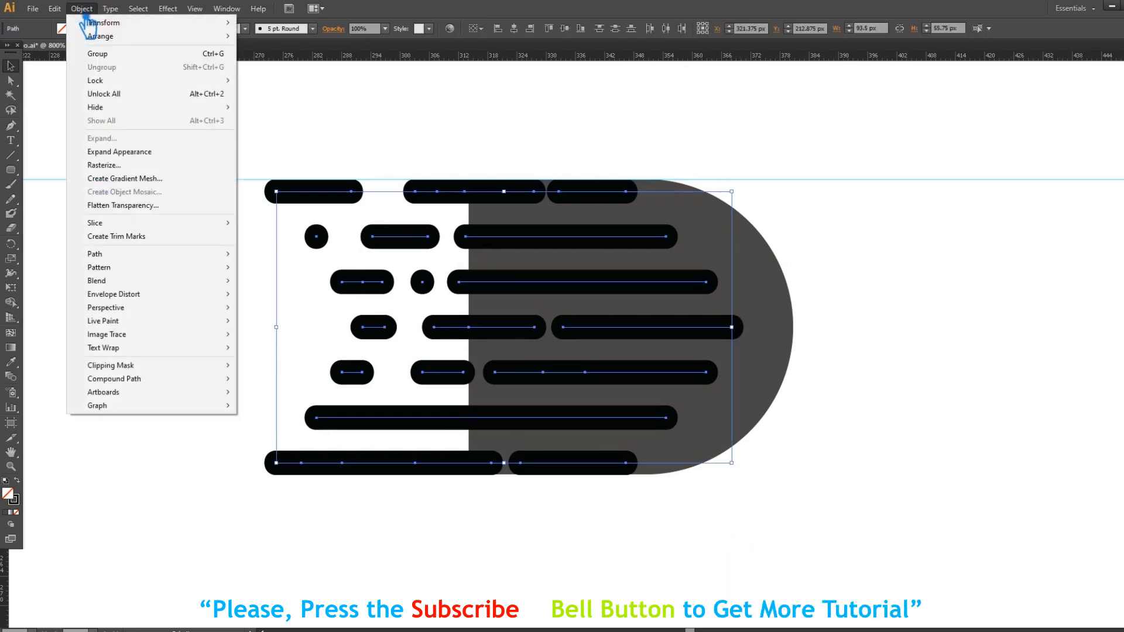
pyautogui.click(144, 158)
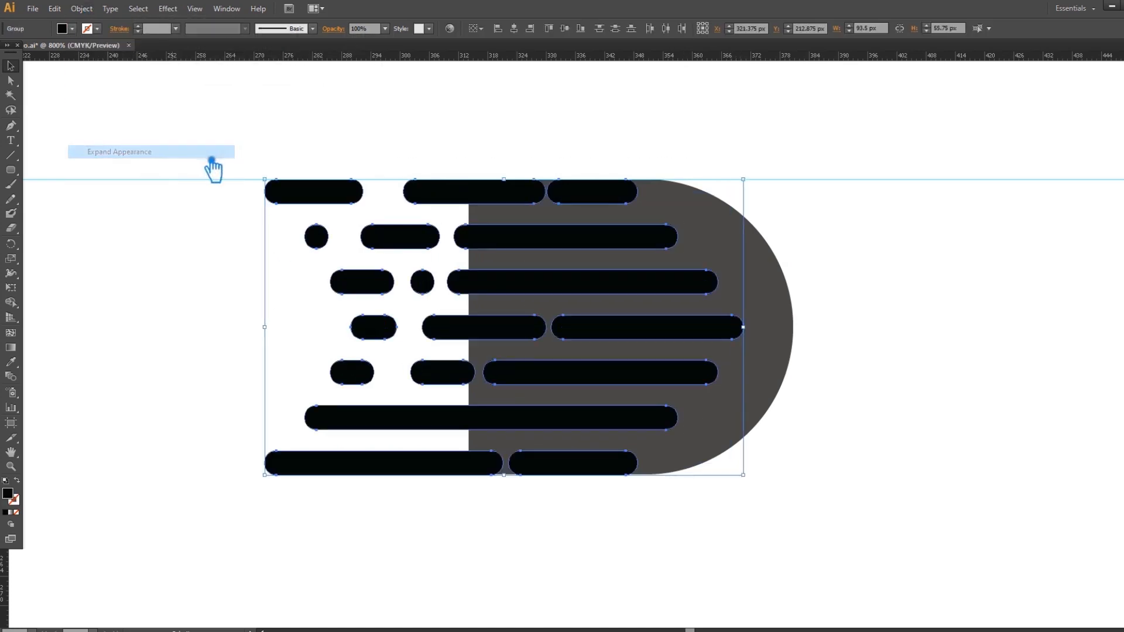
pyautogui.click(853, 460)
# - Unlock the grey shape and select it together with all the bar segments
pyautogui.moveTo(825, 512); pyautogui.dragTo(139, 139)
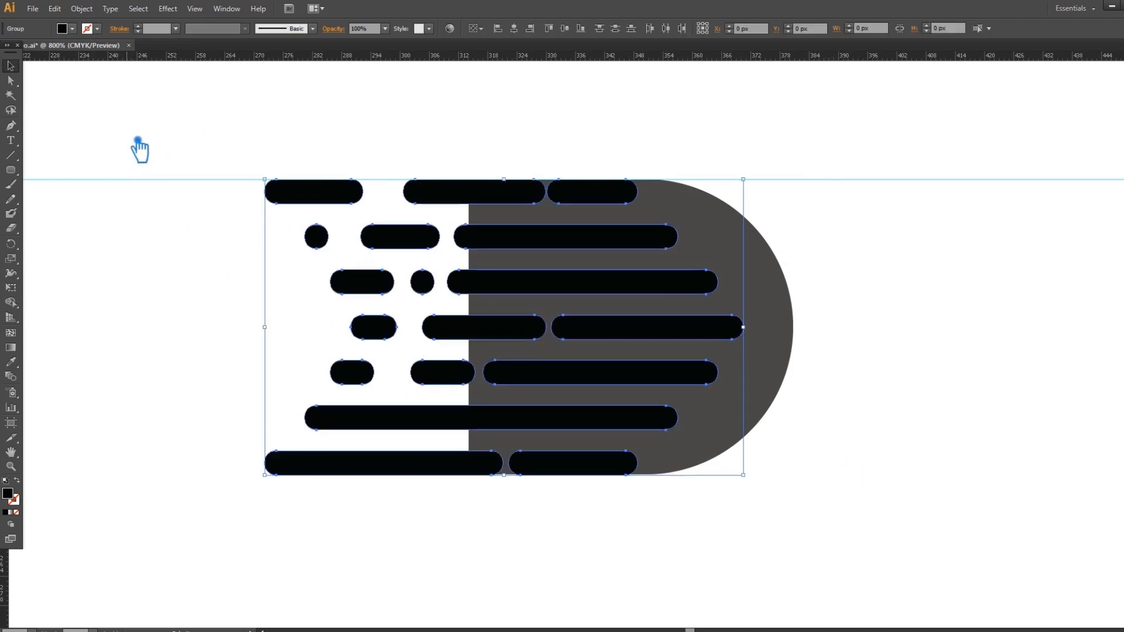
pyautogui.click(866, 336)
pyautogui.hotkey('ctrl', 'alt', '2')
pyautogui.moveTo(868, 533); pyautogui.dragTo(150, 87)
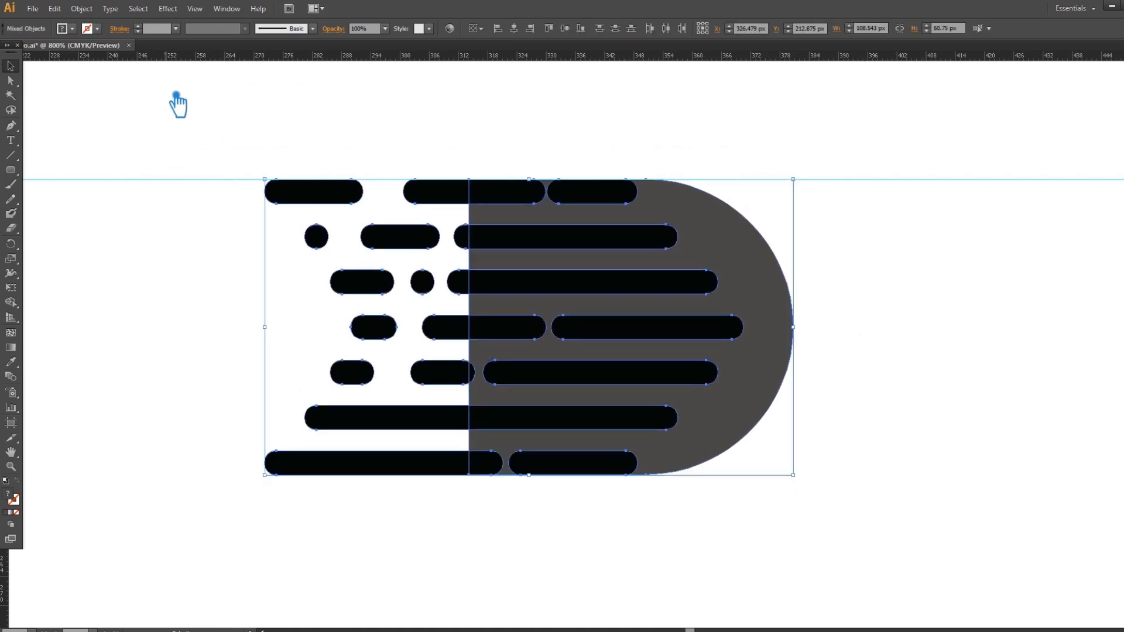
# - Divide the selected grey shape and black segments with Pathfinder, and ungroup the resulting pieces
pyautogui.hotkey('ctrl', 'shift', 'F9')
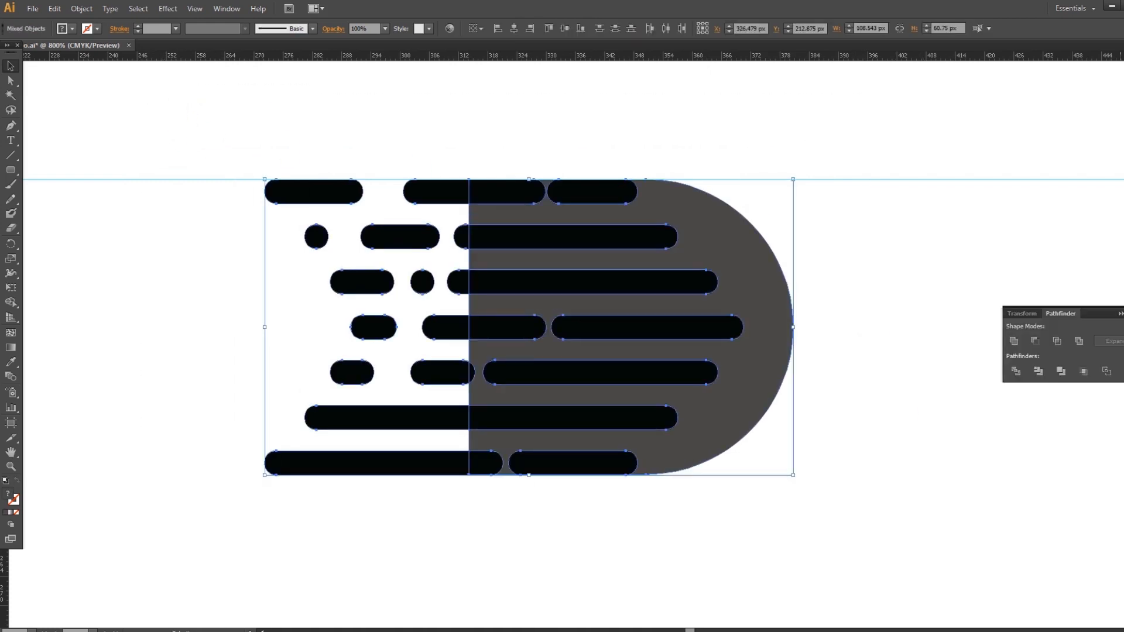
pyautogui.click(1022, 375)
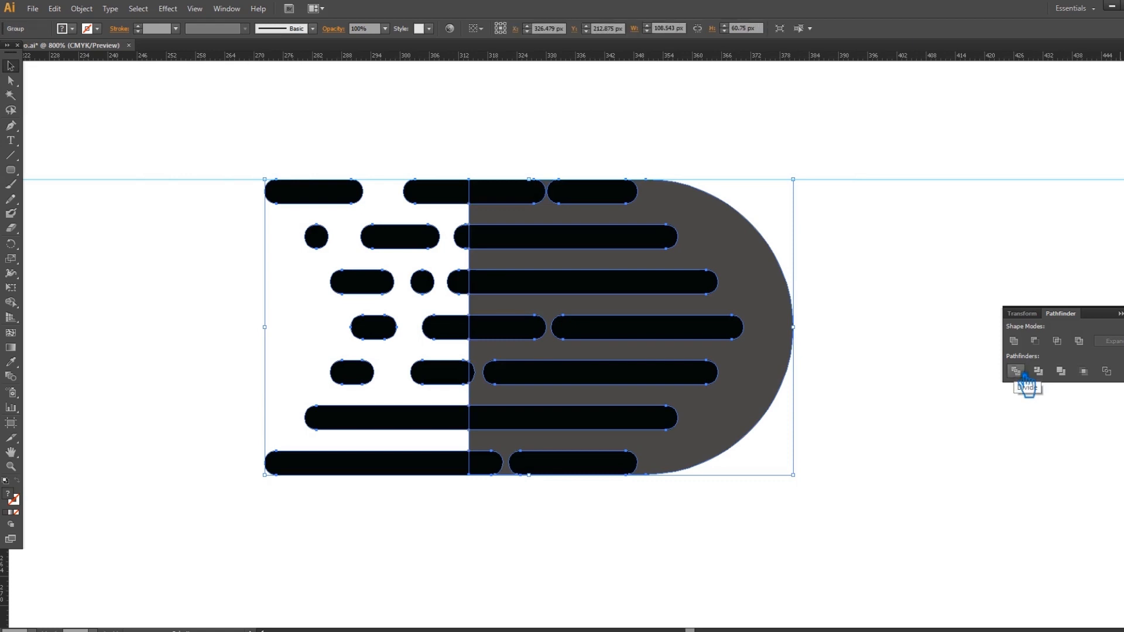
pyautogui.rightClick(592, 300)
pyautogui.click(638, 368)
pyautogui.click(856, 320)
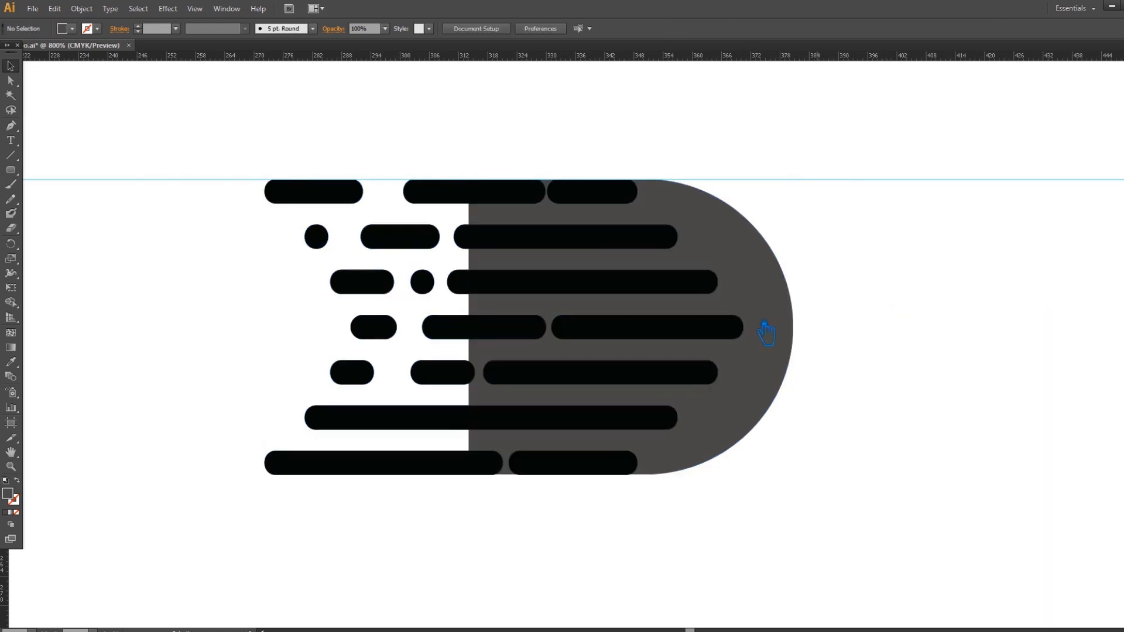
# - Delete the black pieces overlapping the grey shape: the fourth row's middle dash, and the long ones in the third and second rows
pyautogui.click(513, 335)
pyautogui.press('Delete')
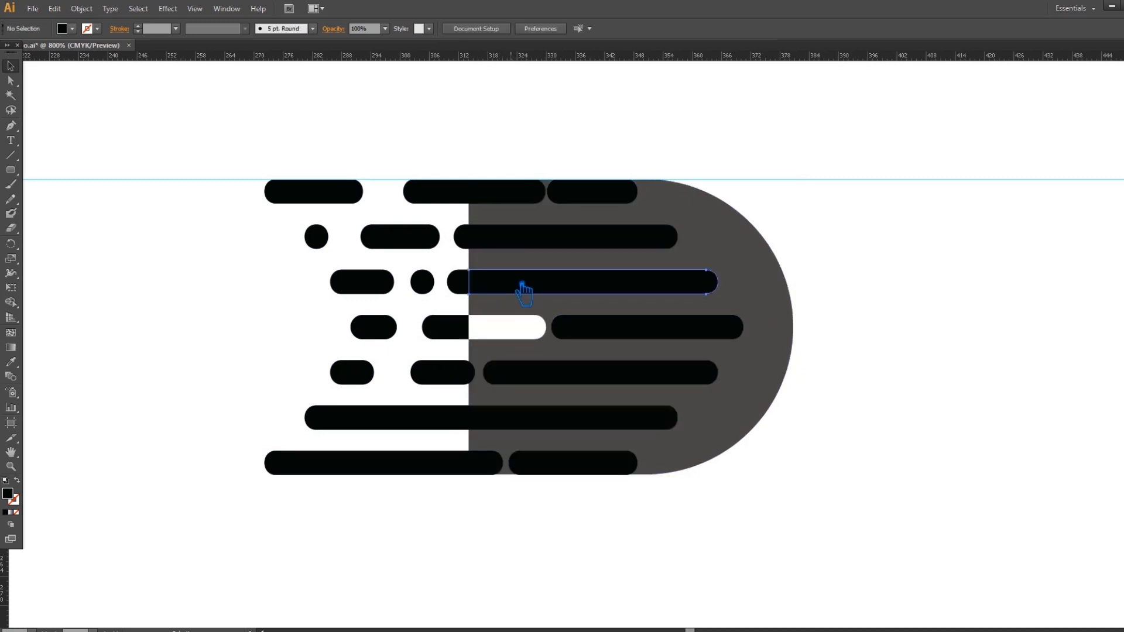
pyautogui.click(521, 287)
pyautogui.press('Delete')
pyautogui.click(517, 242)
pyautogui.press('Delete')
# - Delete the overlapping black pieces of the fourth row's last dash, the fifth and sixth rows, and the bottom row's last dash
pyautogui.click(615, 332)
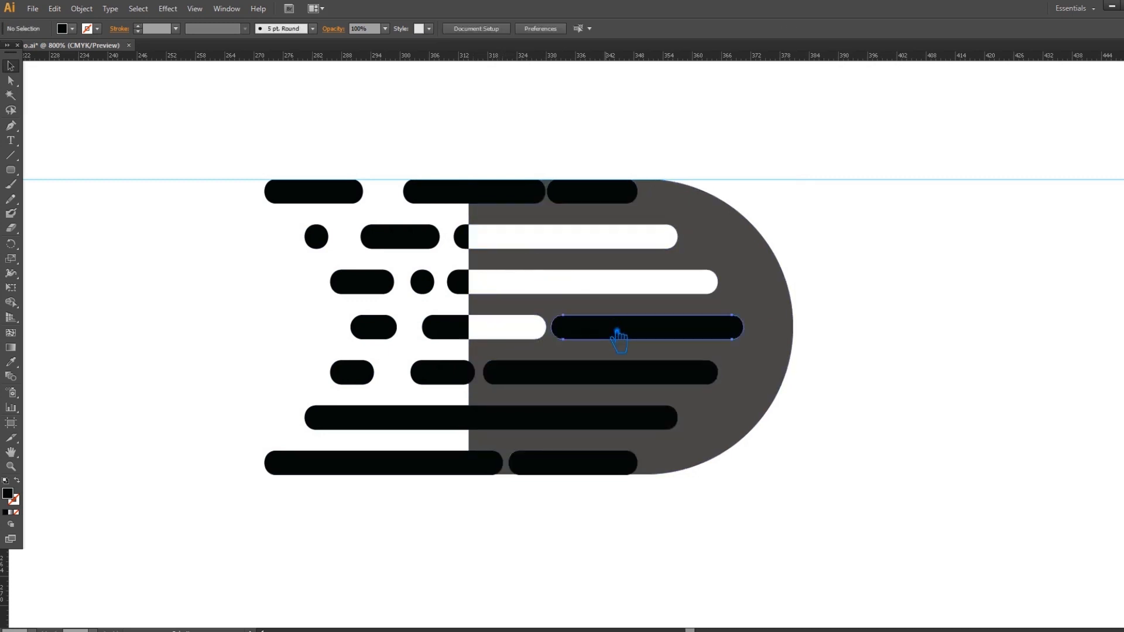
pyautogui.press('Delete')
pyautogui.click(590, 378)
pyautogui.press('Delete')
pyautogui.click(507, 416)
pyautogui.press('Delete')
pyautogui.click(576, 465)
pyautogui.press('Delete')
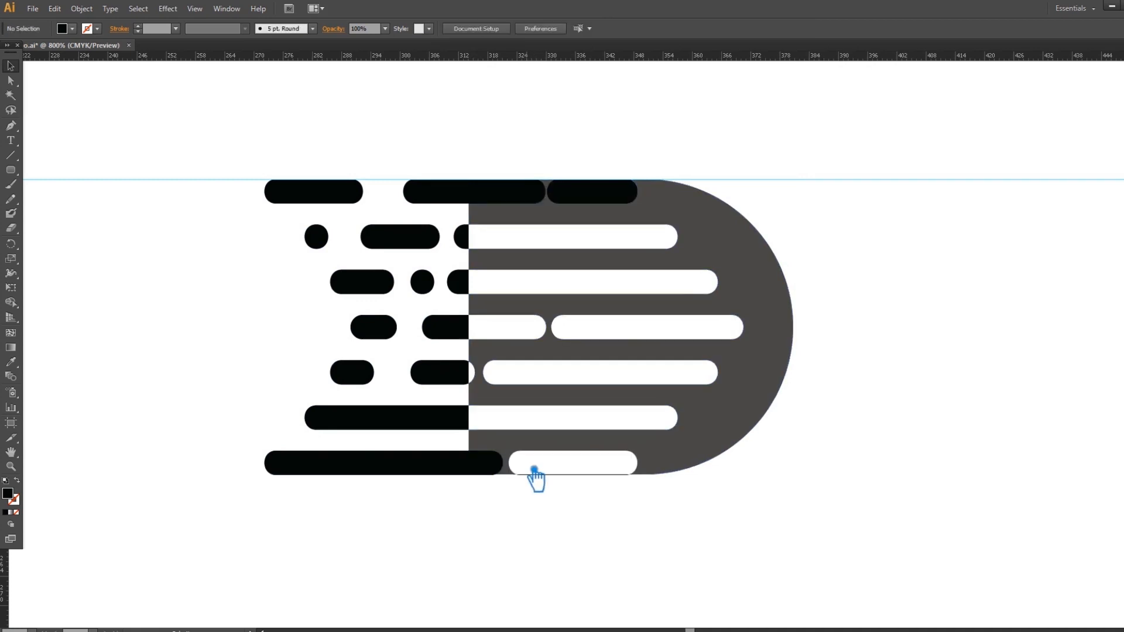
# - Delete the remaining black overlap of the long bottom bar and both black pieces over the grey shape in the top row
pyautogui.click(501, 468)
pyautogui.press('Delete')
pyautogui.click(583, 202)
pyautogui.press('Delete')
pyautogui.click(503, 196)
pyautogui.press('Delete')
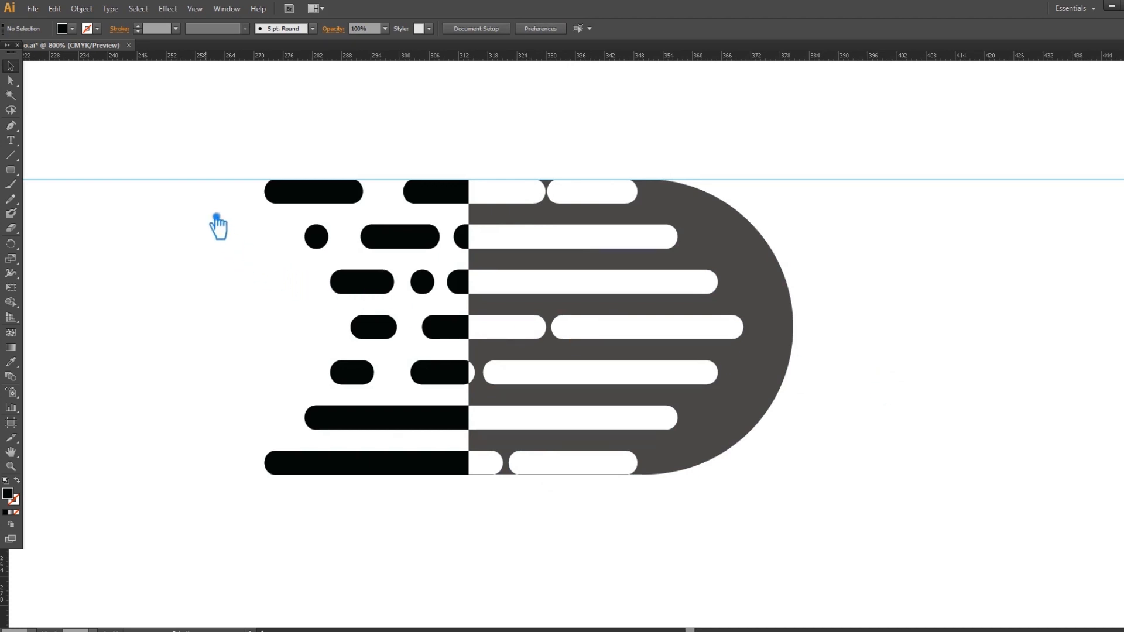
# - Nudge the second row's first dot and the fifth row's first dash to the right
pyautogui.click(324, 243)
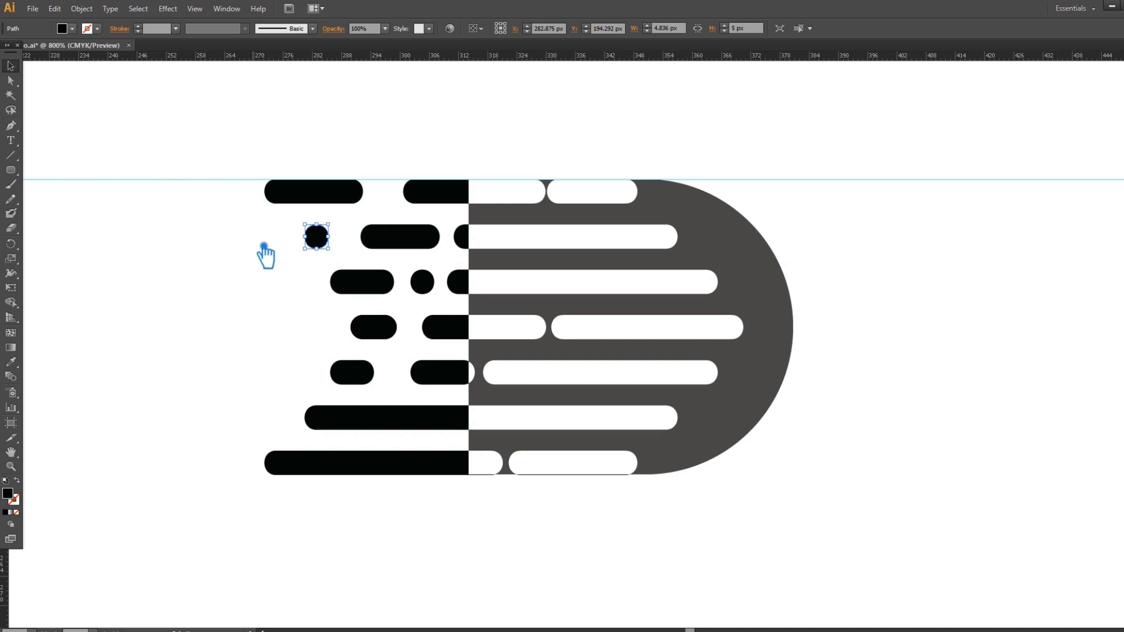
pyautogui.click(242, 330)
pyautogui.click(373, 382)
pyautogui.press('Right')
pyautogui.press('Right')
pyautogui.press('Right')
pyautogui.press('Right')
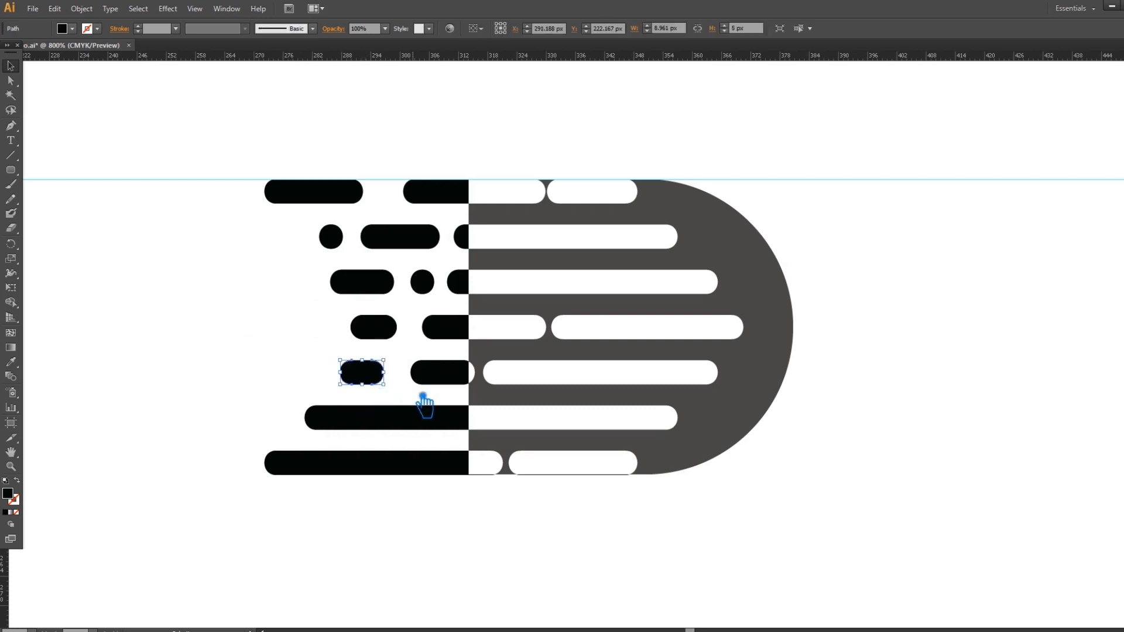
pyautogui.click(165, 331)
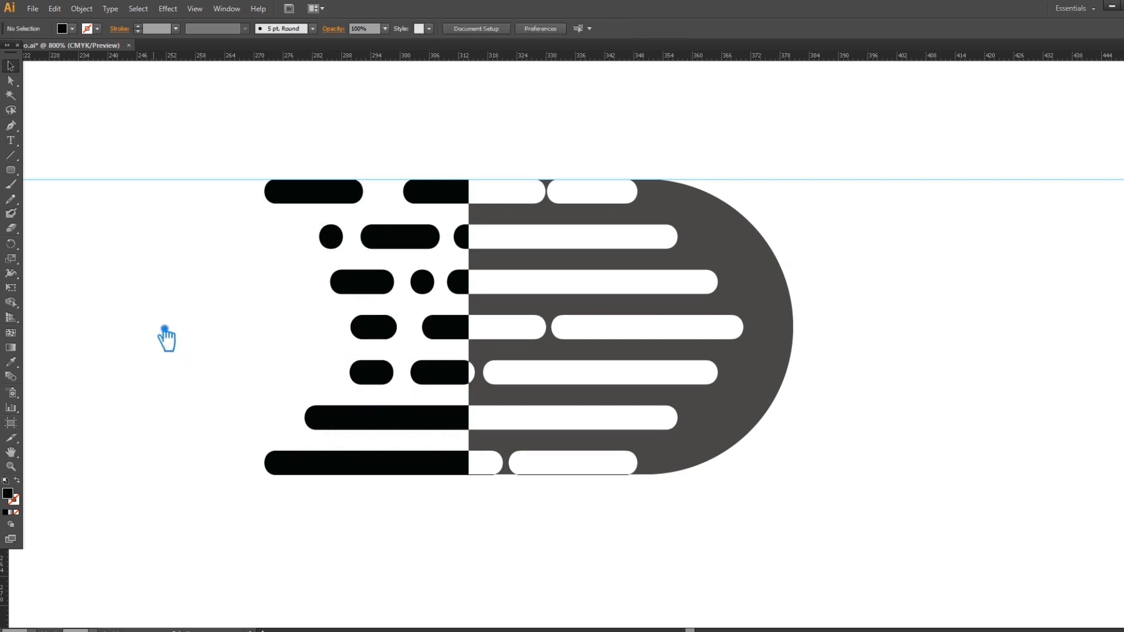
# - Nudge the fourth row's first dash to the right, closer to its neighbouring dash
pyautogui.click(391, 334)
pyautogui.press('Right')
pyautogui.press('Right')
pyautogui.press('Right')
pyautogui.click(260, 326)
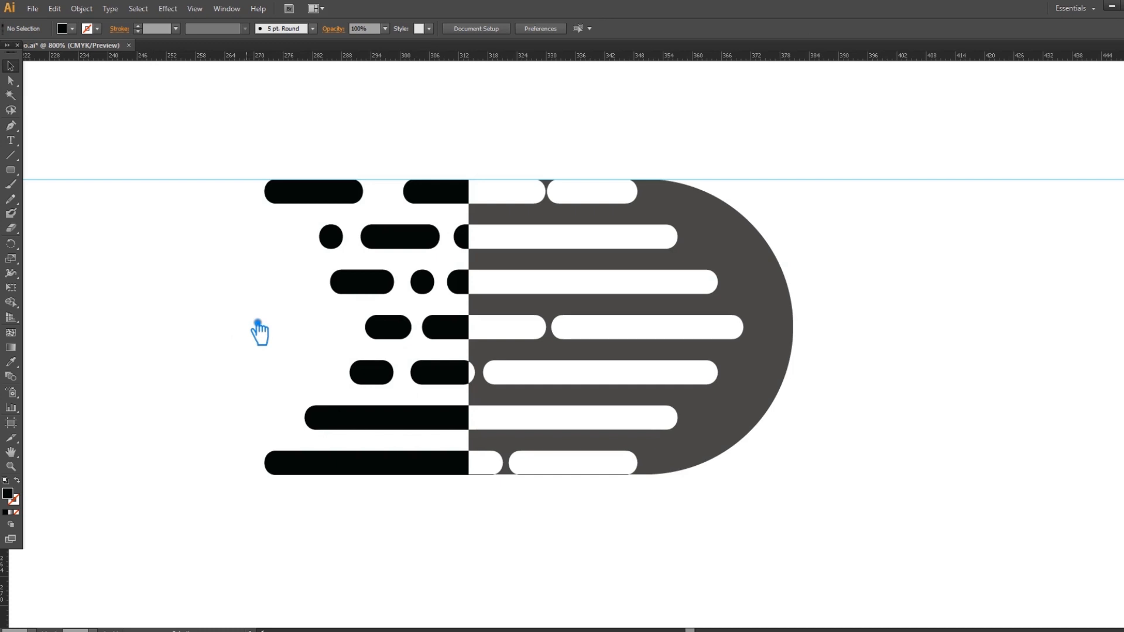
# - Shorten the two lowest black bars by moving the anchor points of their rounded left ends to the right
pyautogui.press('a')
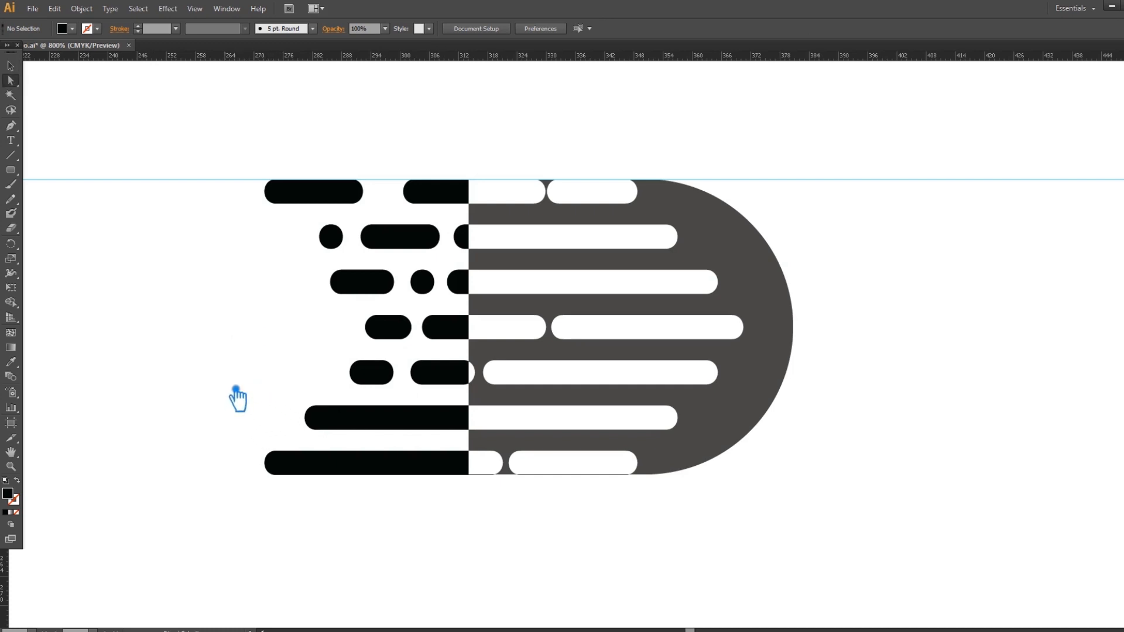
pyautogui.moveTo(229, 382); pyautogui.dragTo(333, 512)
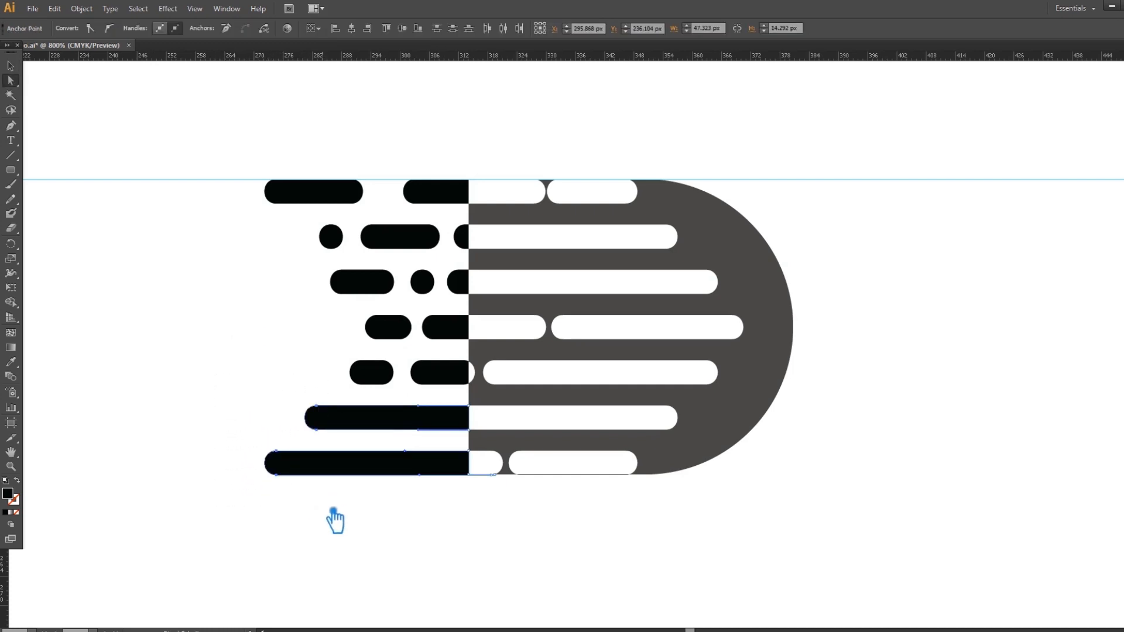
pyautogui.press('Right')
pyautogui.press('Right')
pyautogui.press('Right')
pyautogui.press('Right')
pyautogui.press('Right')
pyautogui.press('Right')
pyautogui.click(251, 253)
# - Nudge the top row's first dash to the right, closer to the second dash
pyautogui.moveTo(217, 145); pyautogui.dragTo(305, 228)
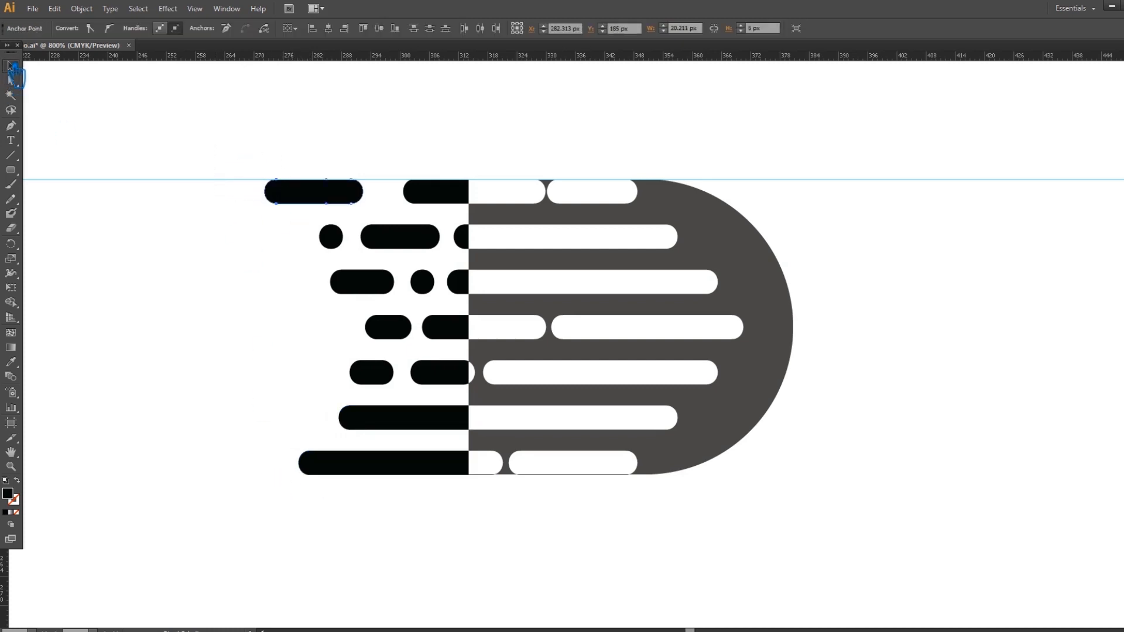
pyautogui.click(11, 66)
pyautogui.press('Right')
pyautogui.press('Right')
pyautogui.press('Right')
pyautogui.press('Right')
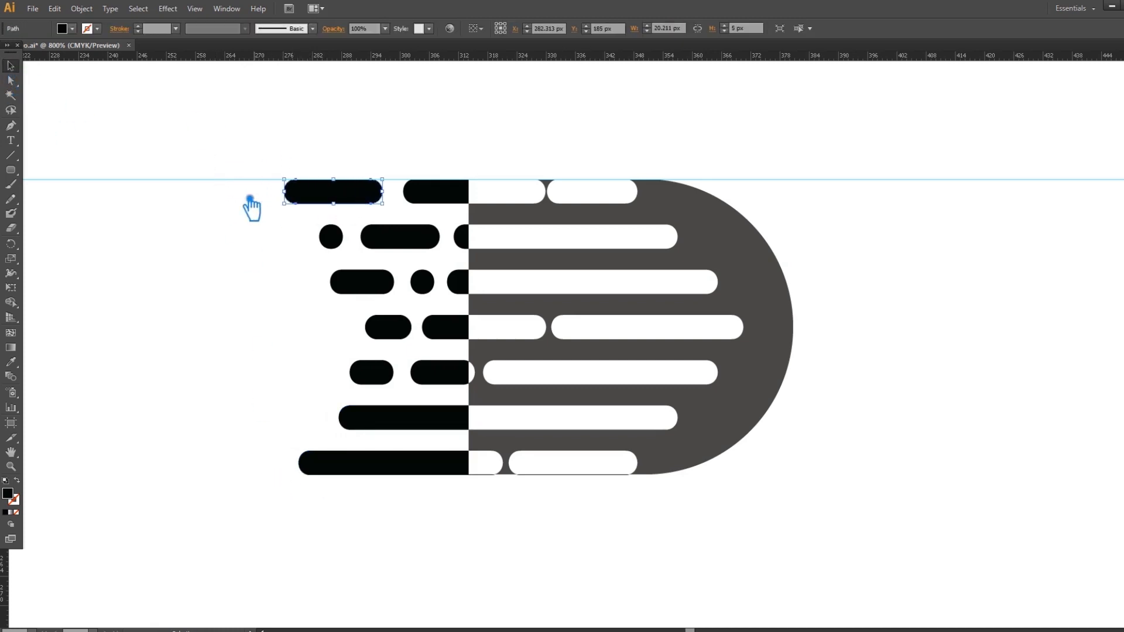
pyautogui.click(178, 199)
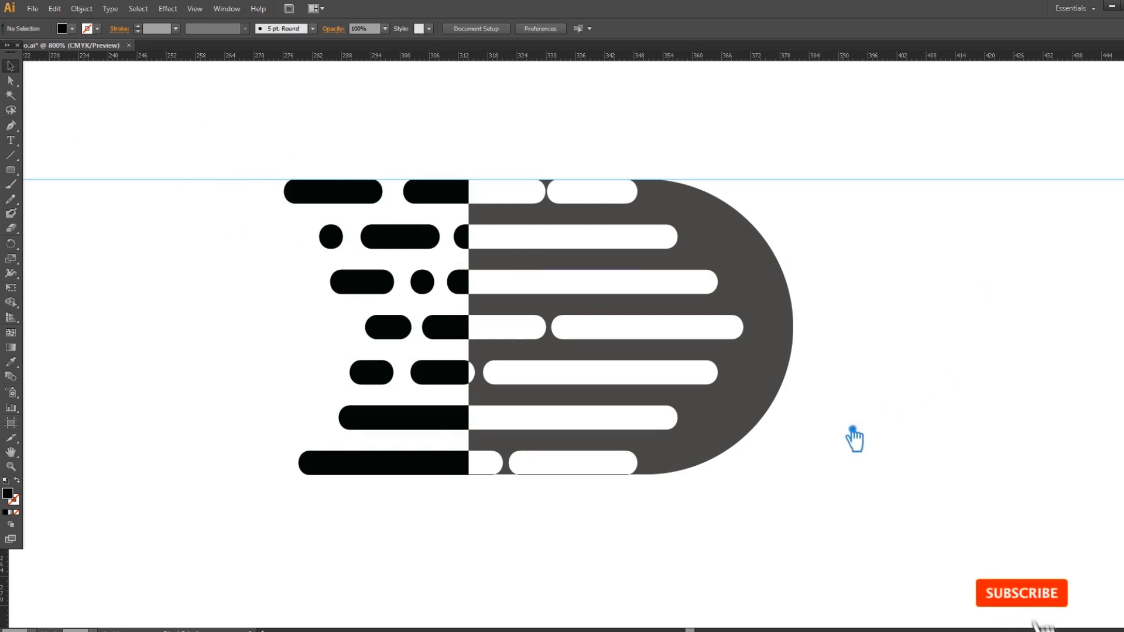
# - Delete the thin grey sliver under the bottom row's cut-out, and try deleting the bottom bar's stray path before undoing that deletion
pyautogui.click(570, 473)
pyautogui.click(504, 494)
pyautogui.click(490, 476)
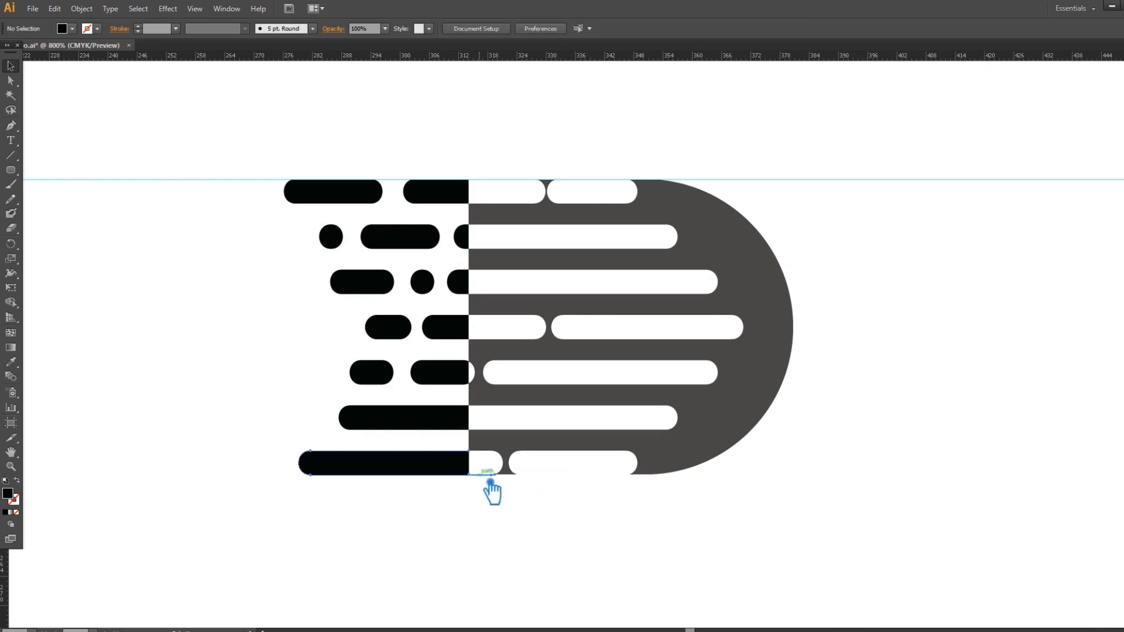
pyautogui.press('Delete')
pyautogui.hotkey('ctrl', 'z')
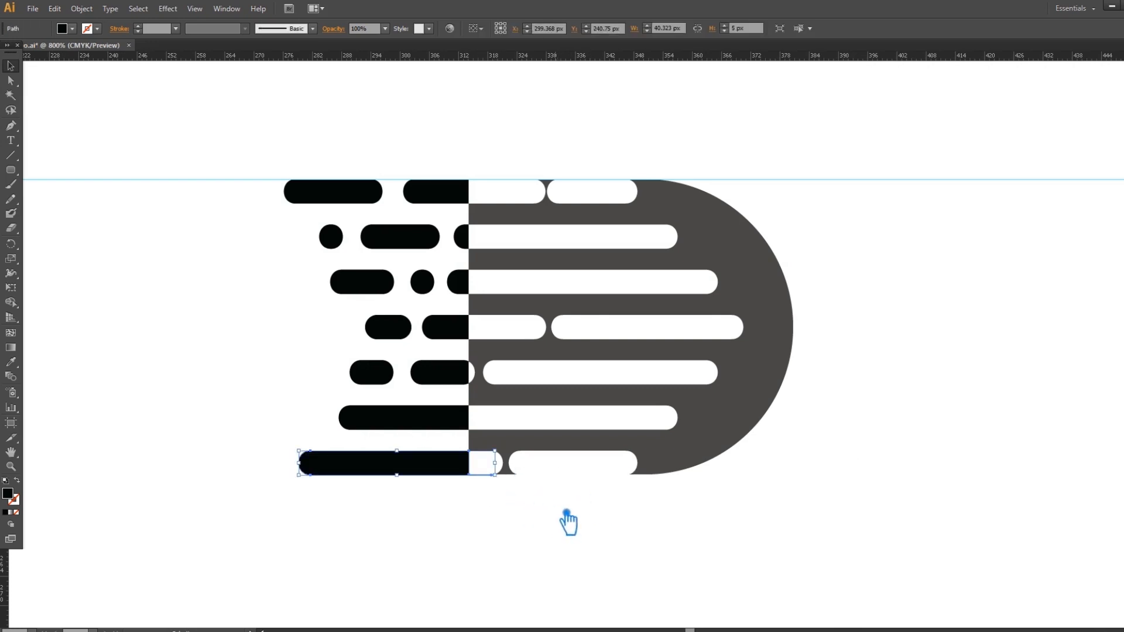
# - Remove the stray anchor point extending the bottom black bar past the grey shape's straight edge
pyautogui.press('p')
pyautogui.click(505, 481)
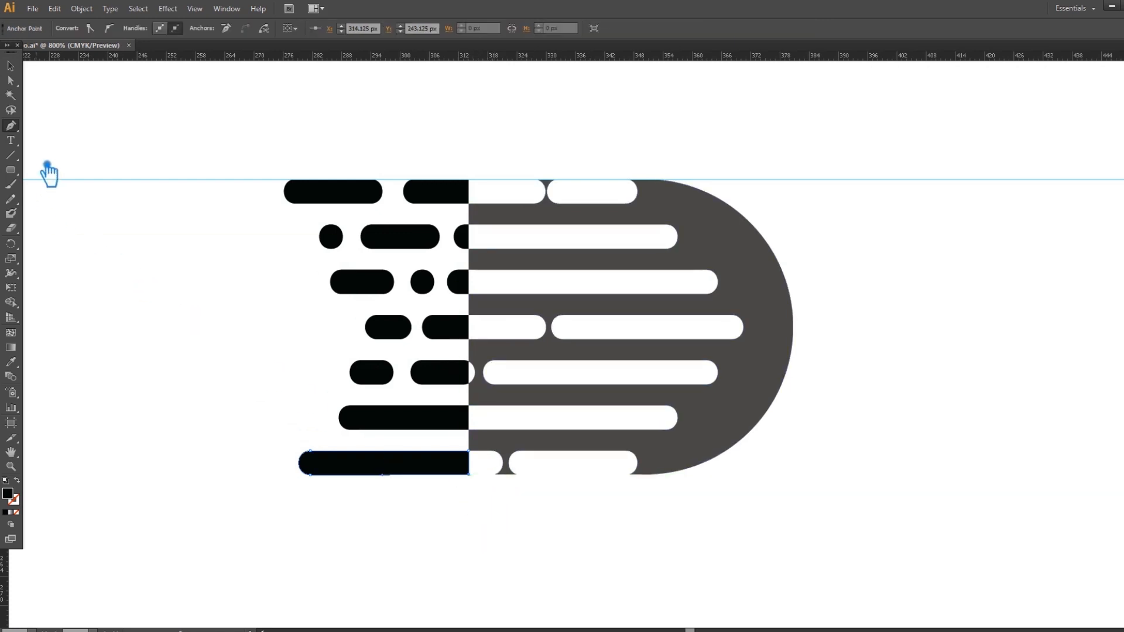
pyautogui.click(12, 67)
pyautogui.click(223, 161)
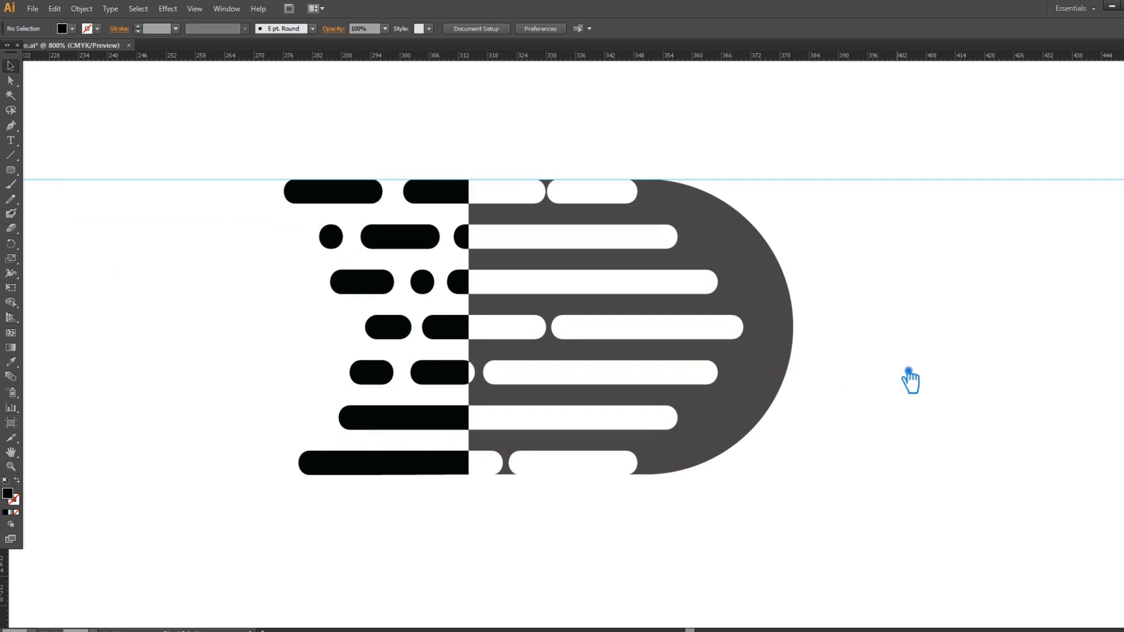
# - Save the document
pyautogui.hotkey('ctrl', 's')
pyautogui.press('s')
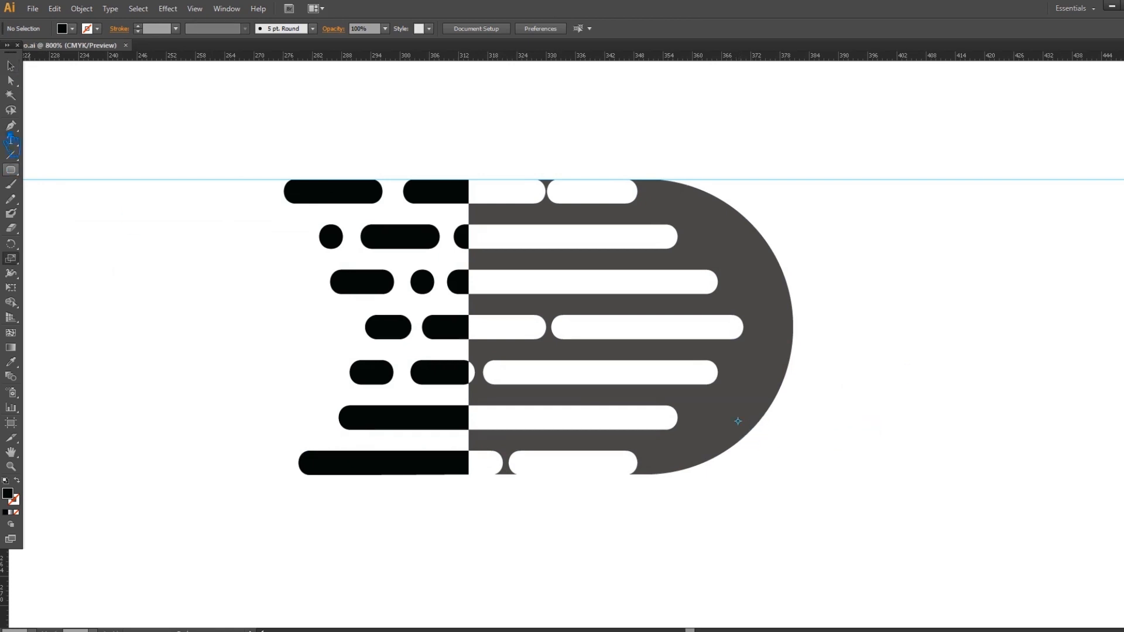
pyautogui.press('v')
pyautogui.click(779, 383)
pyautogui.click(945, 377)
# - Group all the black dashes and dots, and fill the group with dark blue 08394C
pyautogui.moveTo(183, 123); pyautogui.dragTo(475, 496)
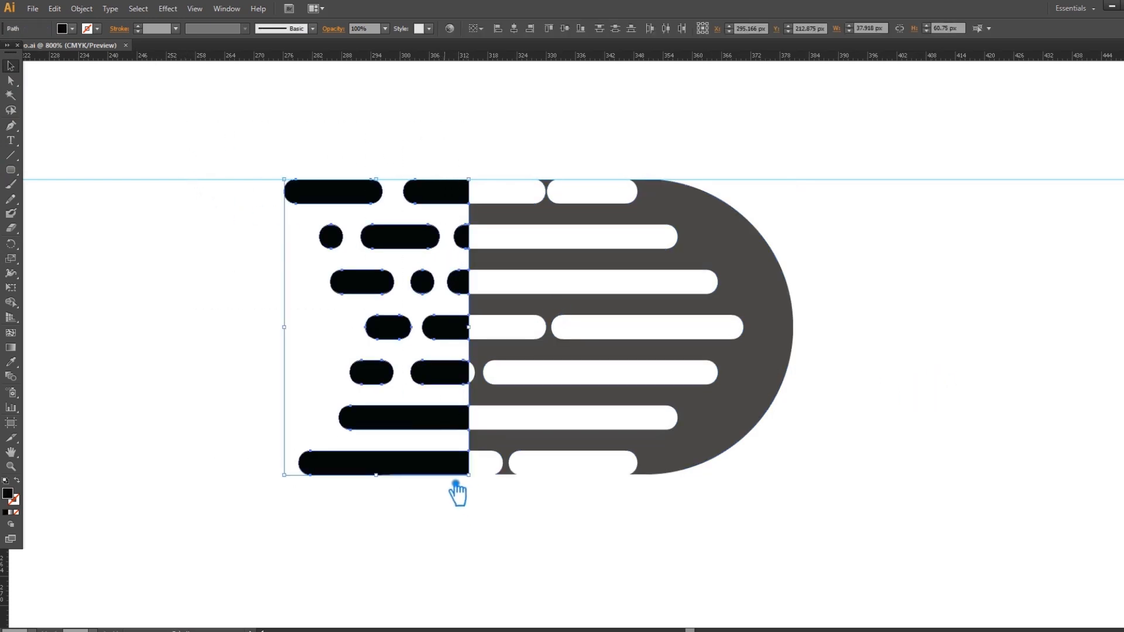
pyautogui.click(455, 491)
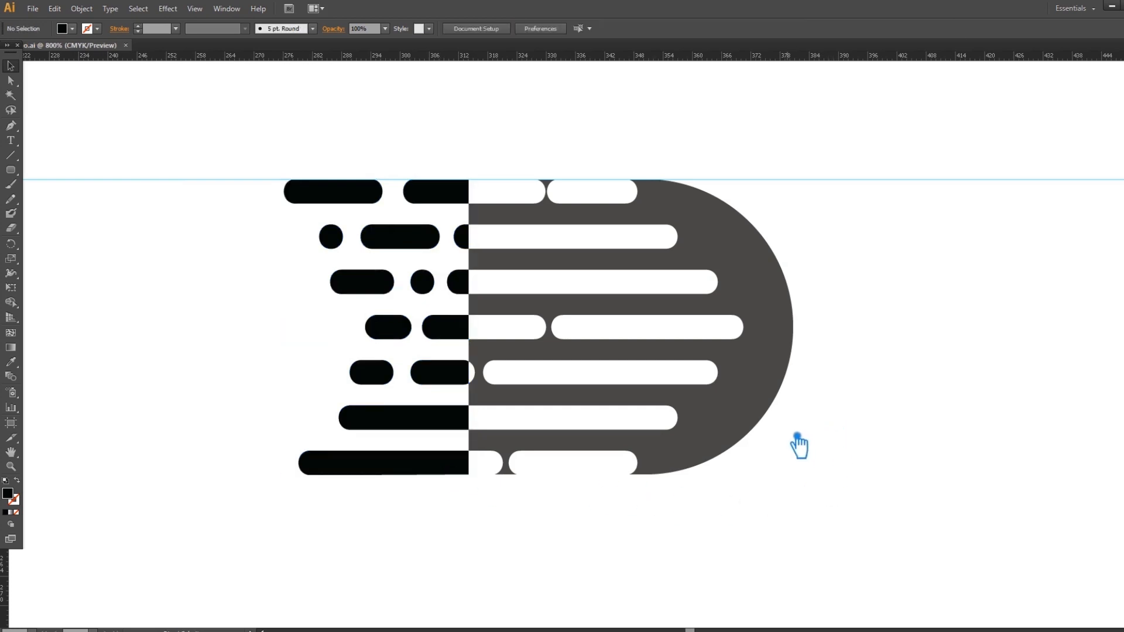
pyautogui.click(381, 468)
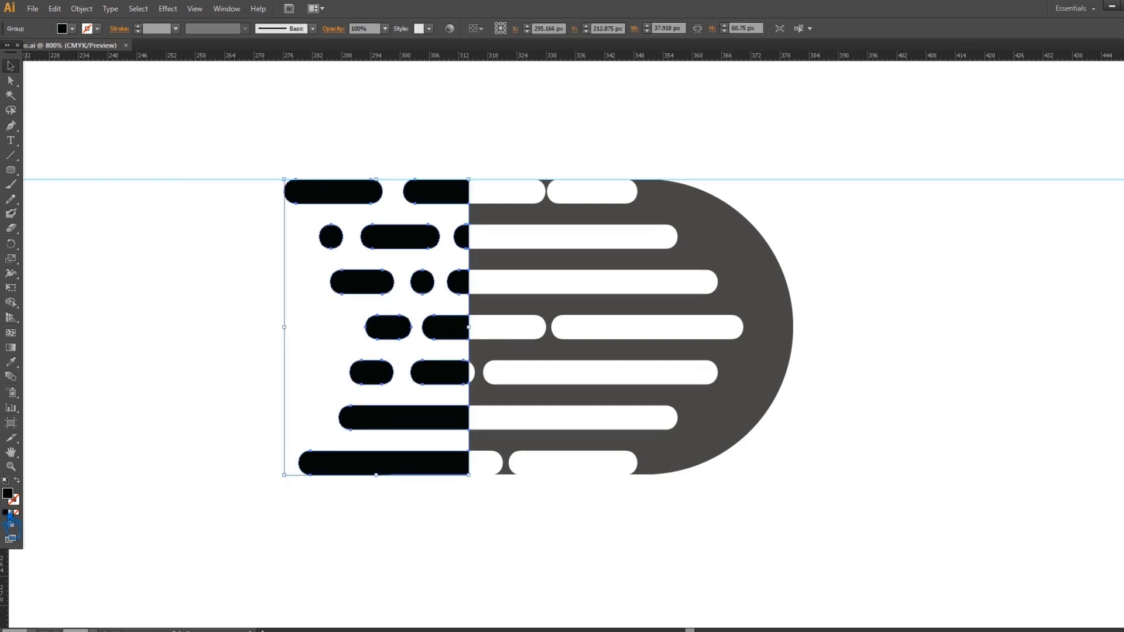
pyautogui.doubleClick(17, 496)
pyautogui.write('380212')
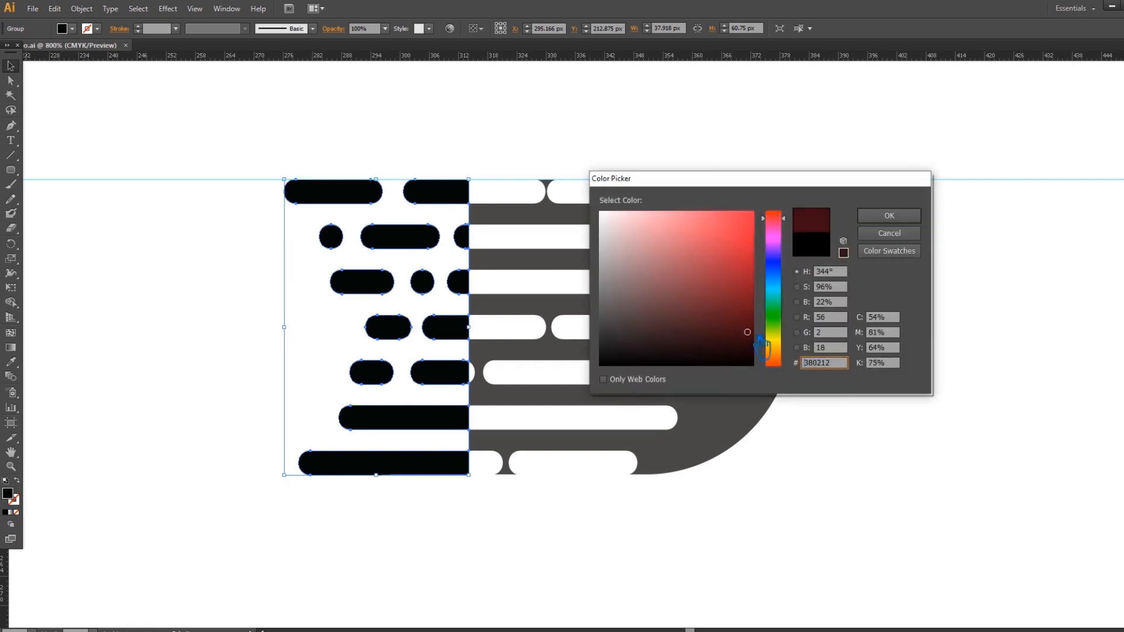
pyautogui.click(785, 282)
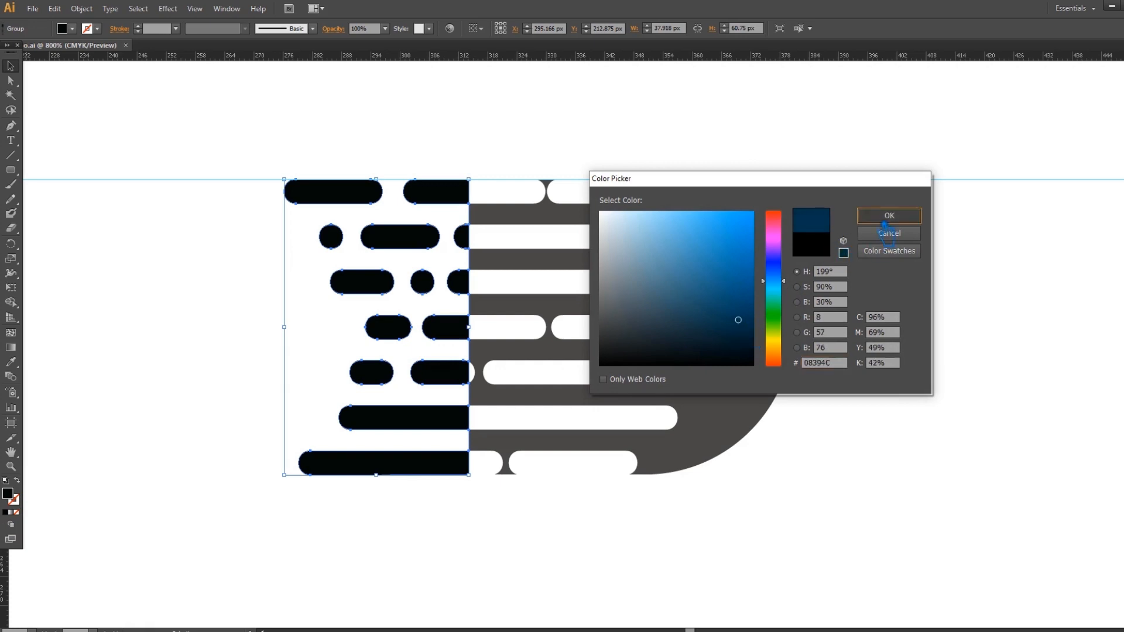
pyautogui.click(883, 218)
pyautogui.click(872, 250)
# - Copy the bars' dark blue onto the half-rounded shape with the Eyedropper and lighten its fill to a medium blue
pyautogui.click(790, 292)
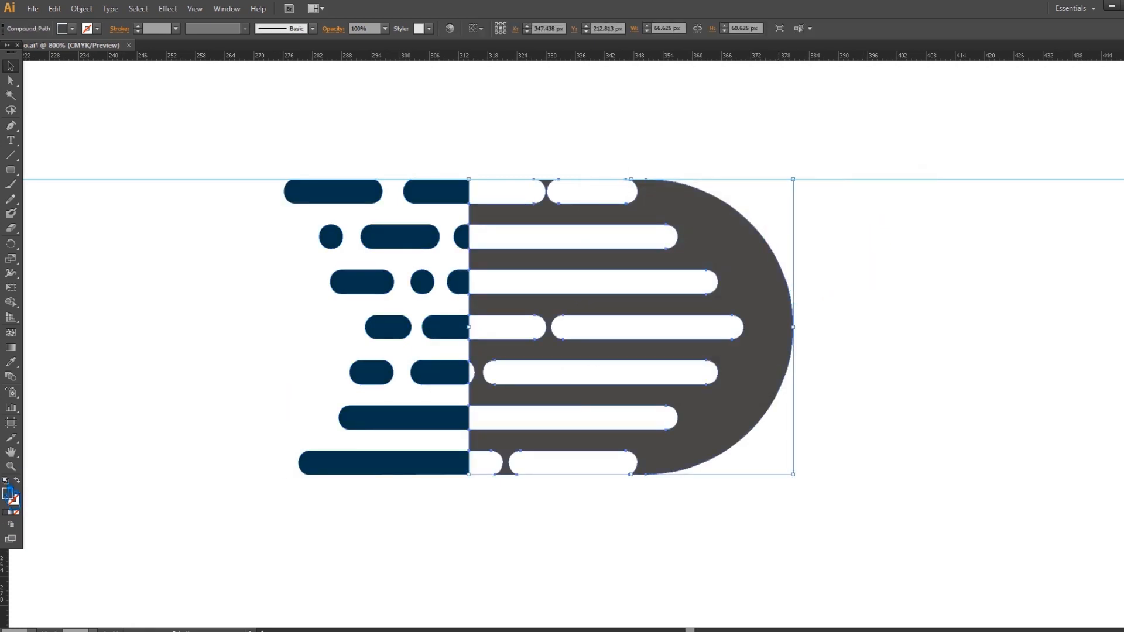
pyautogui.click(11, 362)
pyautogui.click(402, 427)
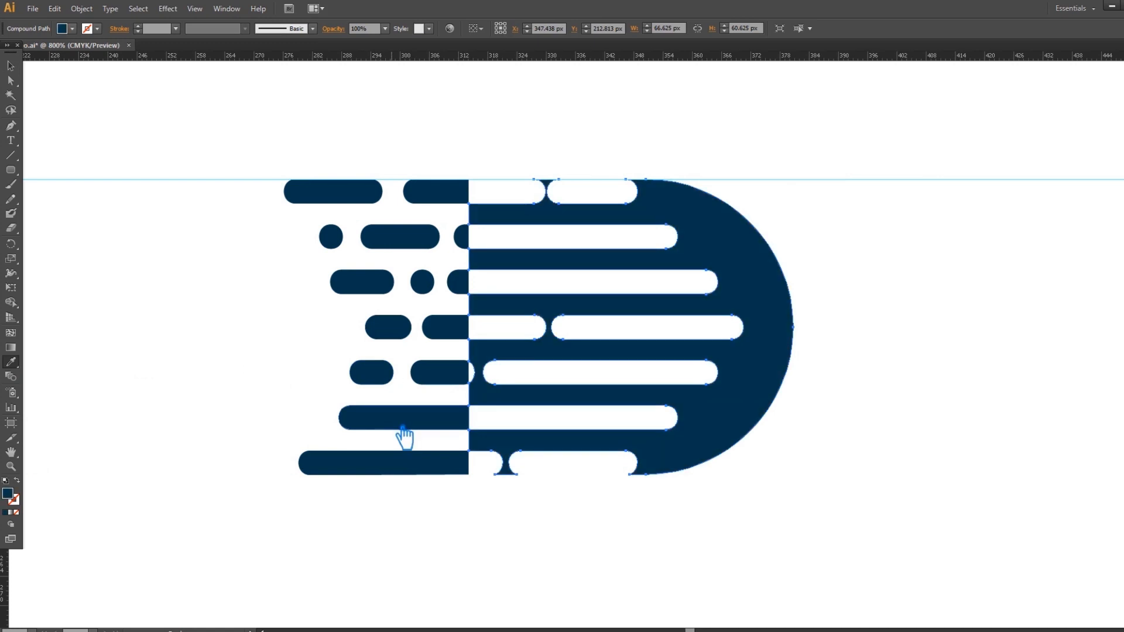
pyautogui.doubleClick(8, 493)
pyautogui.moveTo(734, 302); pyautogui.dragTo(724, 270)
pyautogui.click(889, 216)
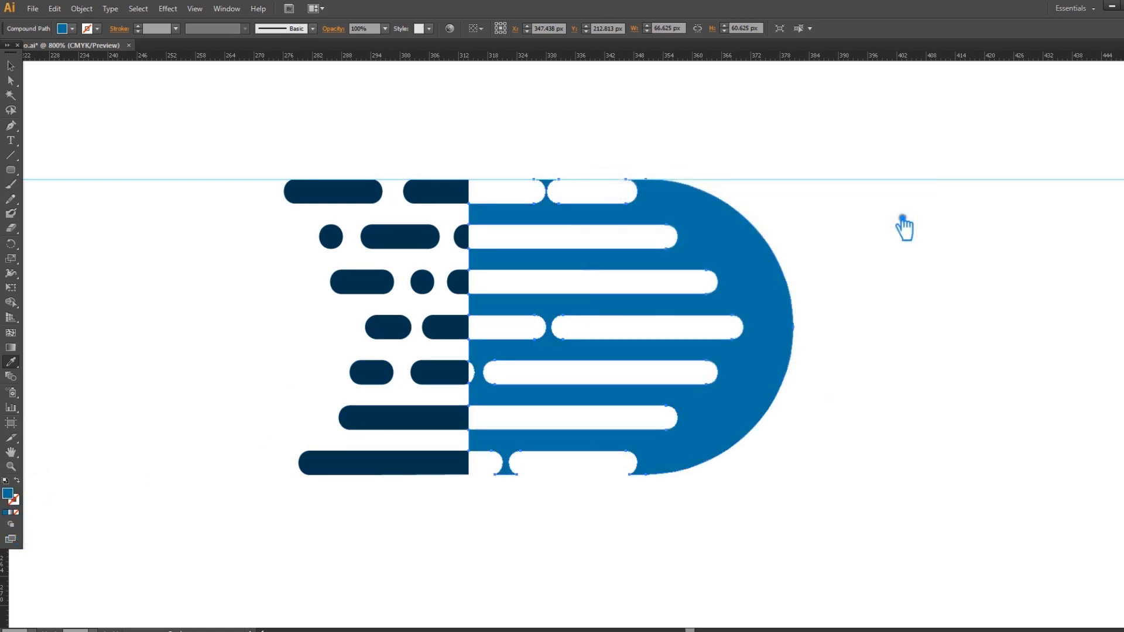
# - Nudge the dark blue dashes and dots slightly toward the half-rounded shape, and group the whole logo
pyautogui.click(360, 195)
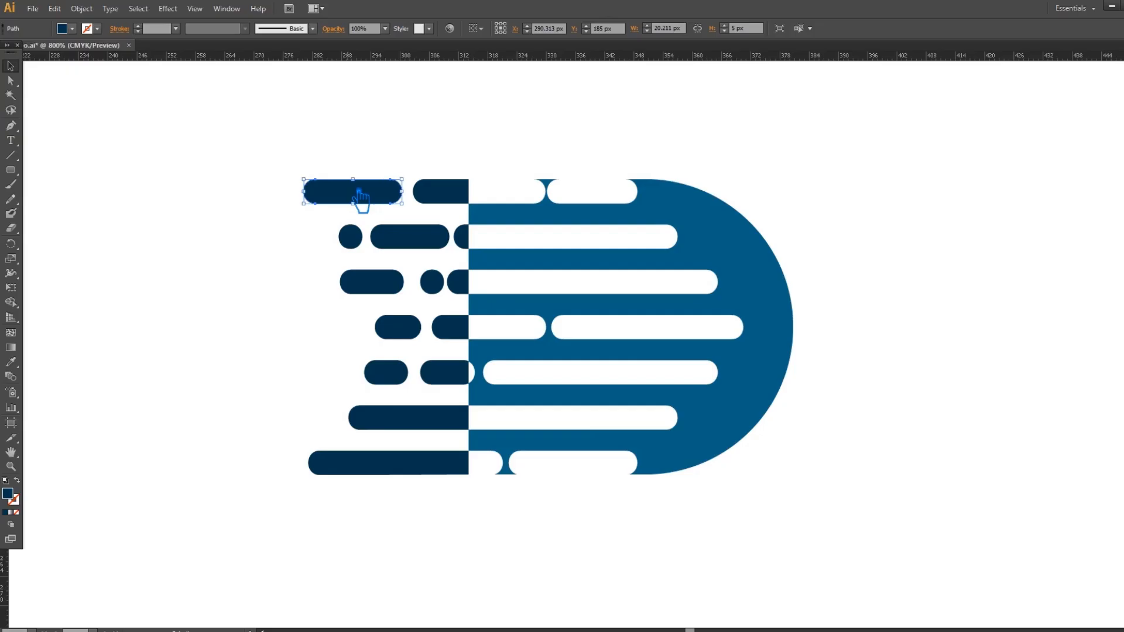
pyautogui.click(235, 267)
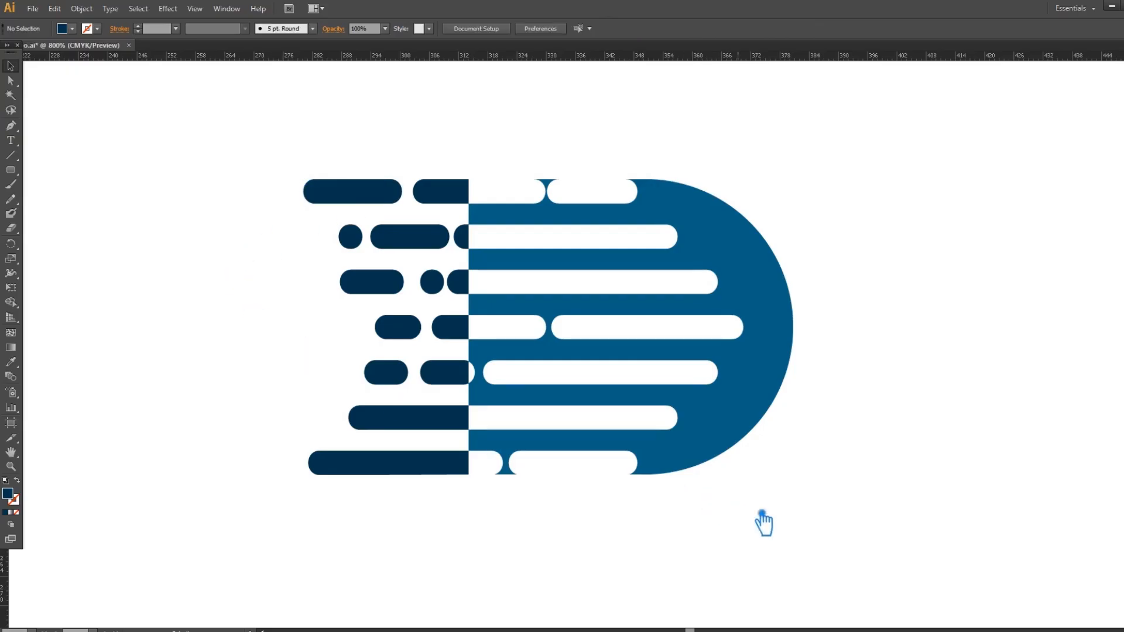
pyautogui.moveTo(826, 546); pyautogui.dragTo(183, 144)
pyautogui.hotkey('ctrl', 'g')
pyautogui.click(903, 331)
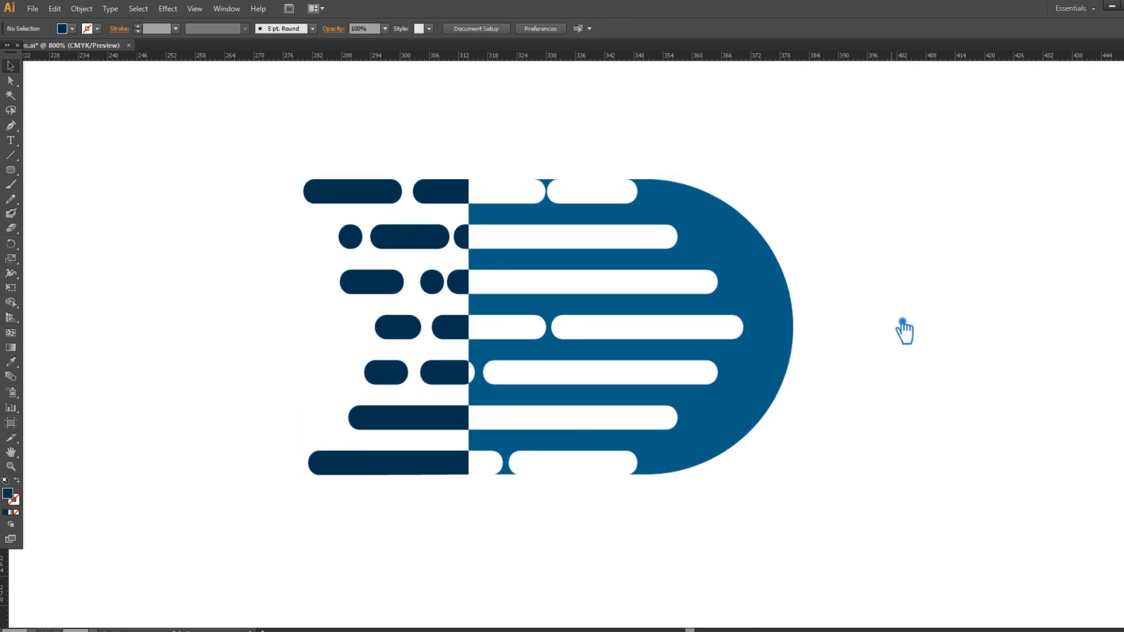